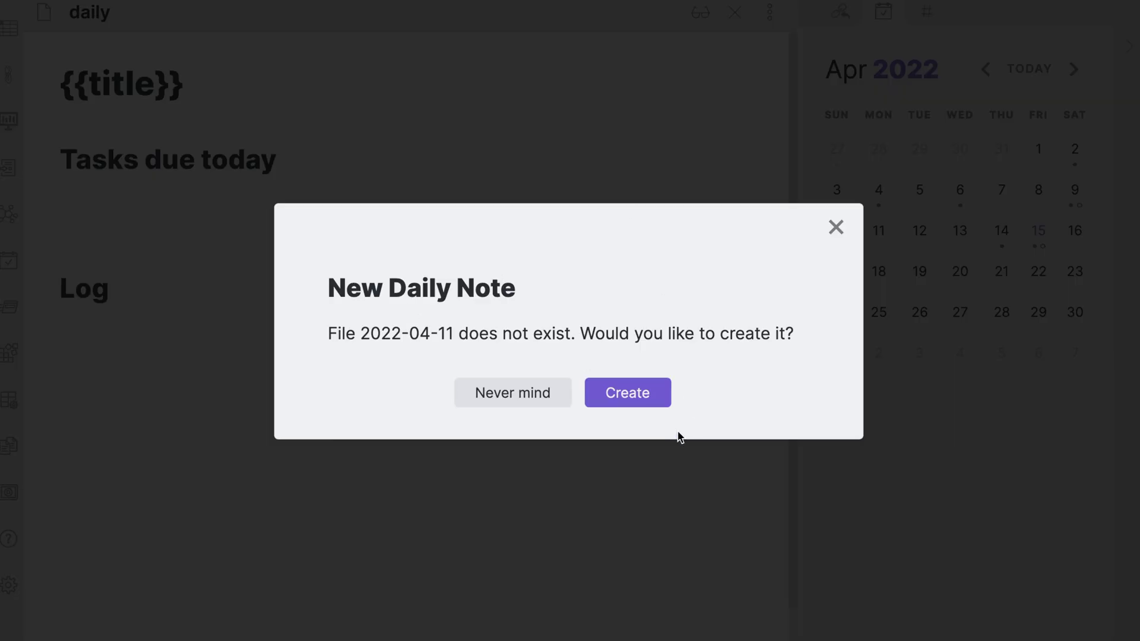
Create the missing 2022-04-11 daily note.
click(662, 401)
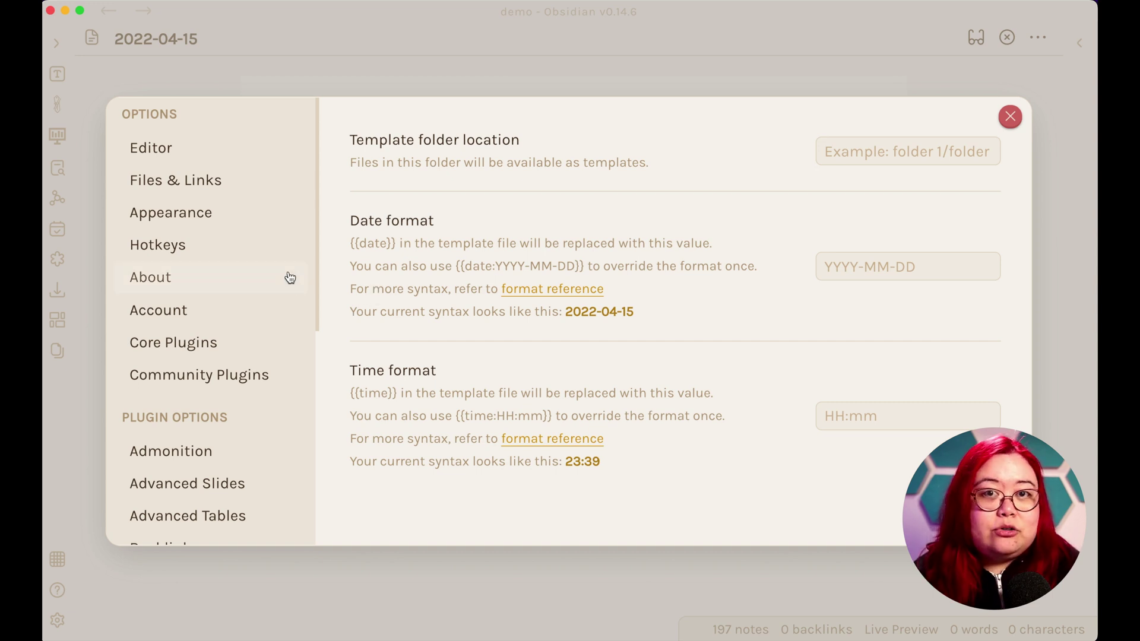
Look over the Daily notes and Templates plugin settings.
scroll(276, 312, down, 2)
scroll(273, 310, down, 8)
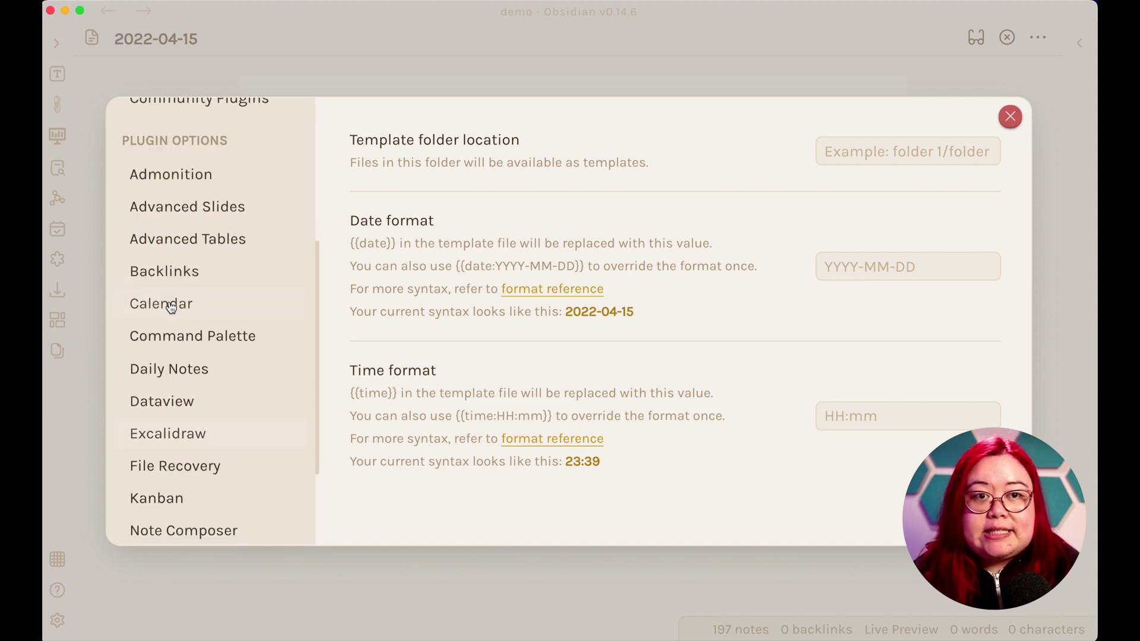
click(198, 372)
scroll(226, 378, down, 5)
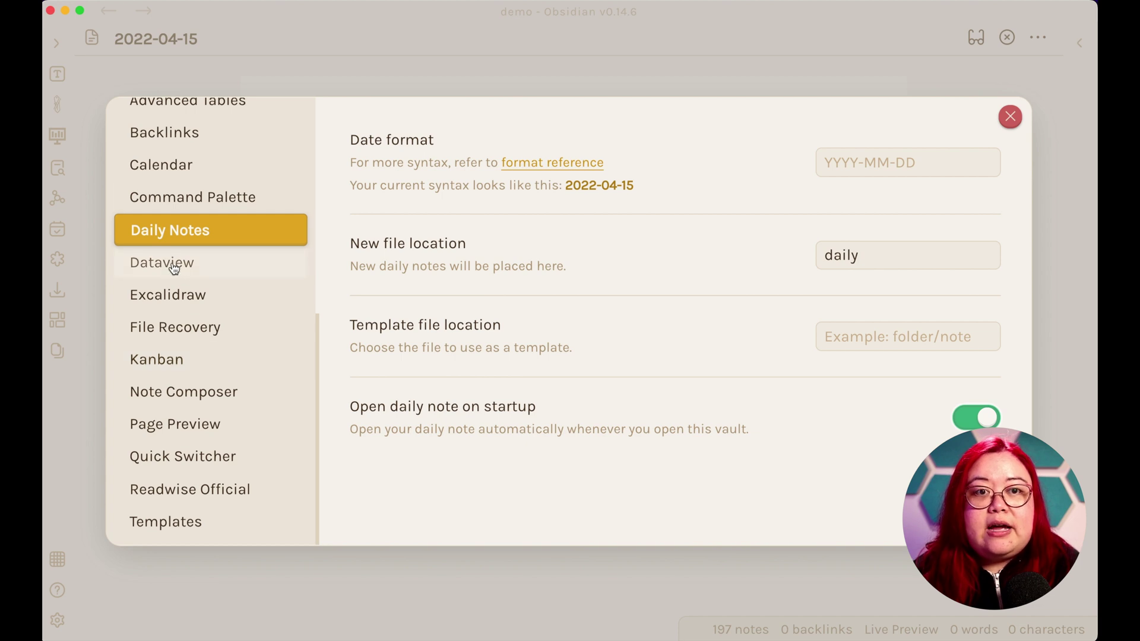
click(199, 523)
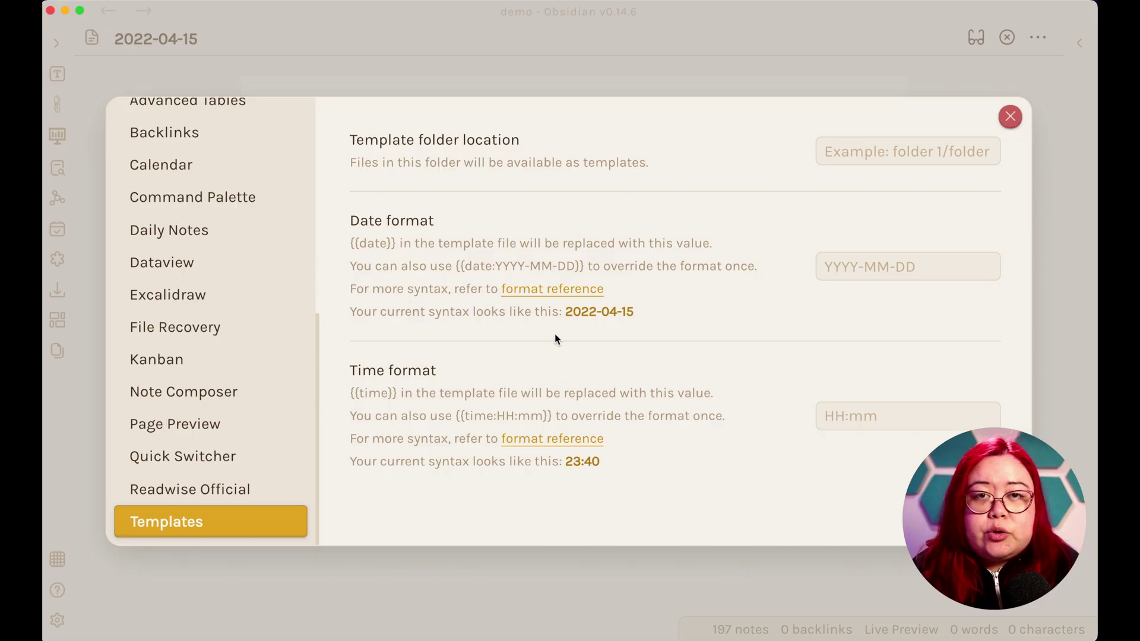
Set the Templates plugin's template folder location to 'template'.
key(Escape)
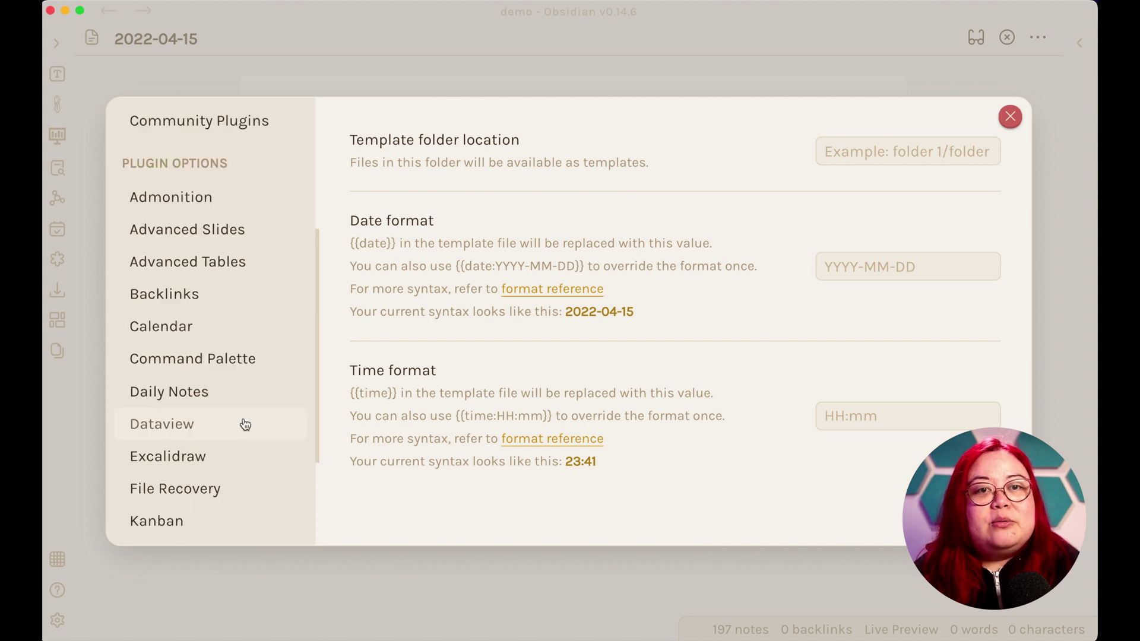
click(882, 156)
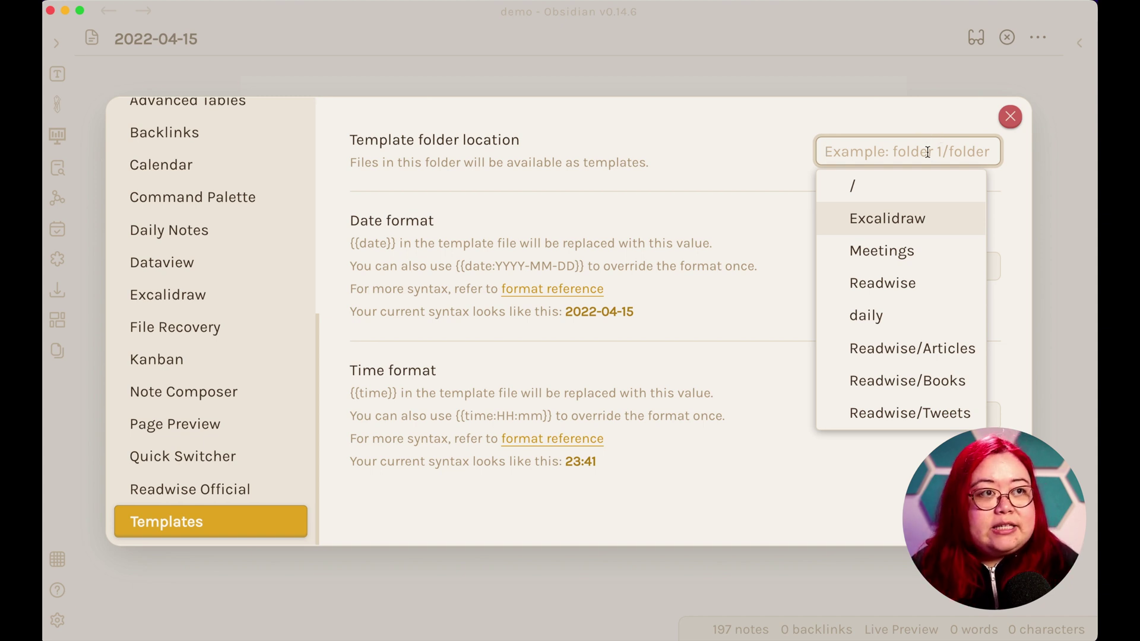
text(templates/)
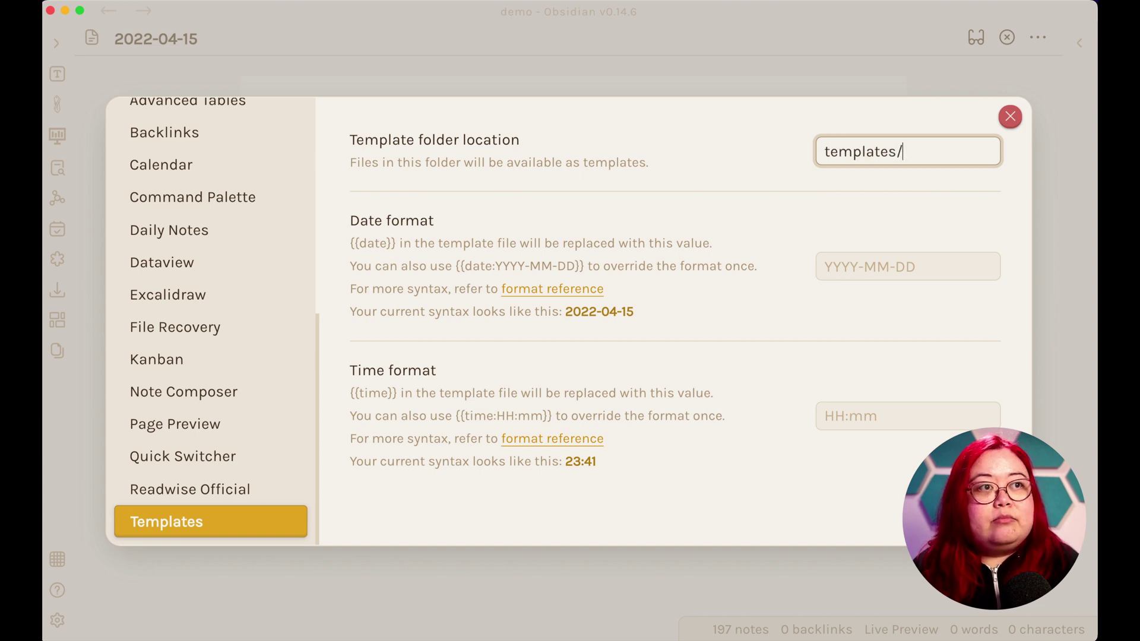
Show the file tree and create a templates/daily note beside the 2022-04-15 note.
key(Escape)
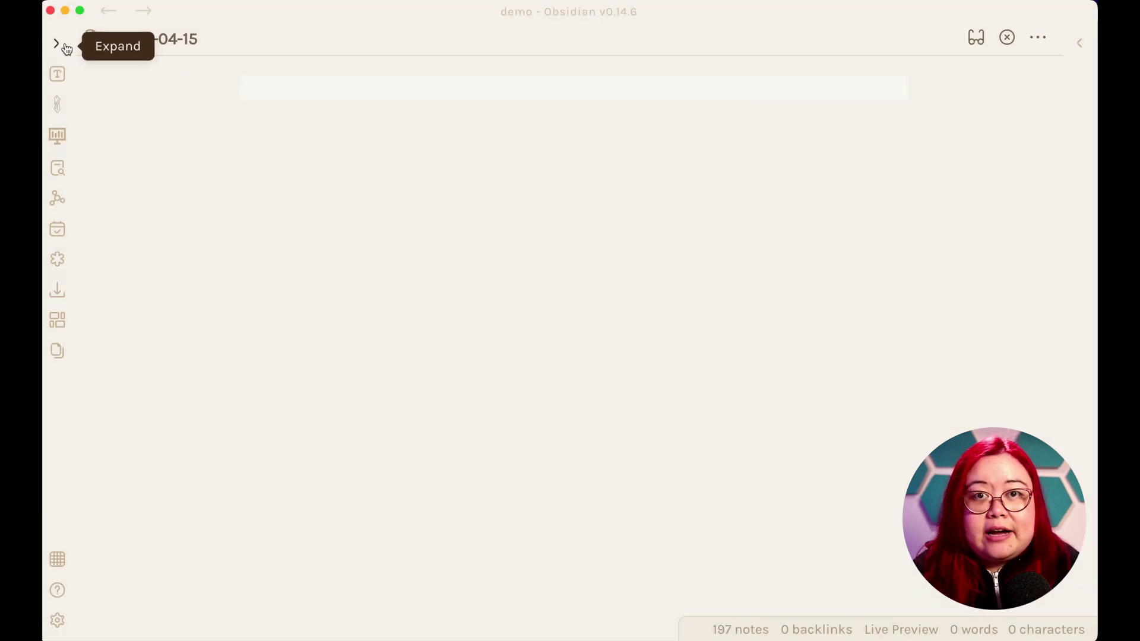
click(62, 45)
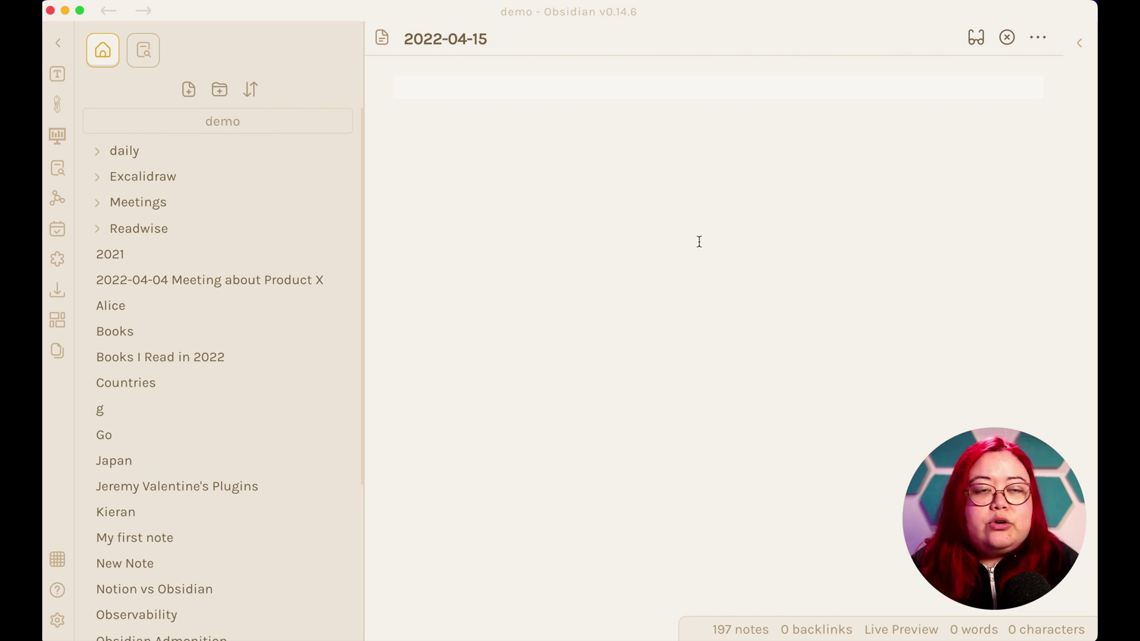
key(cmd+o)
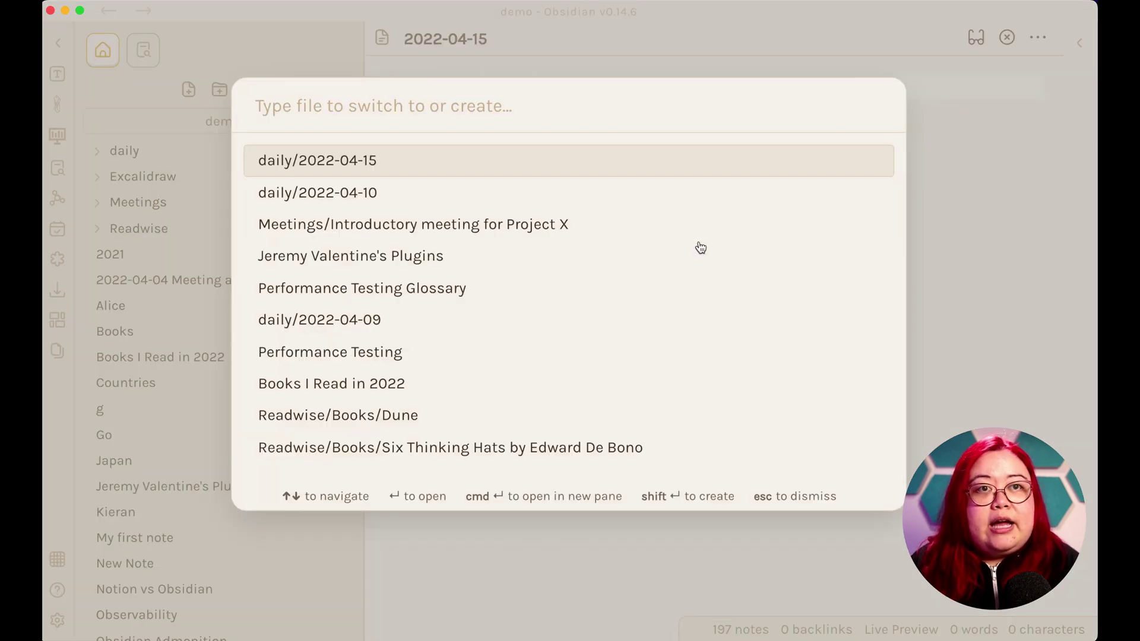
text(templates)
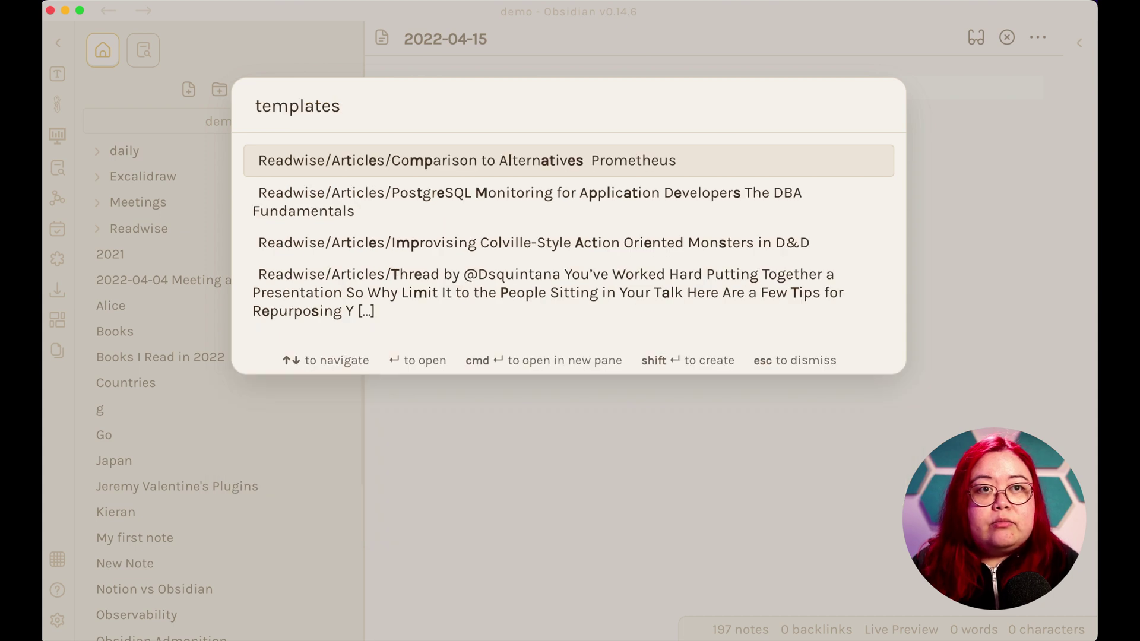
text(/daily)
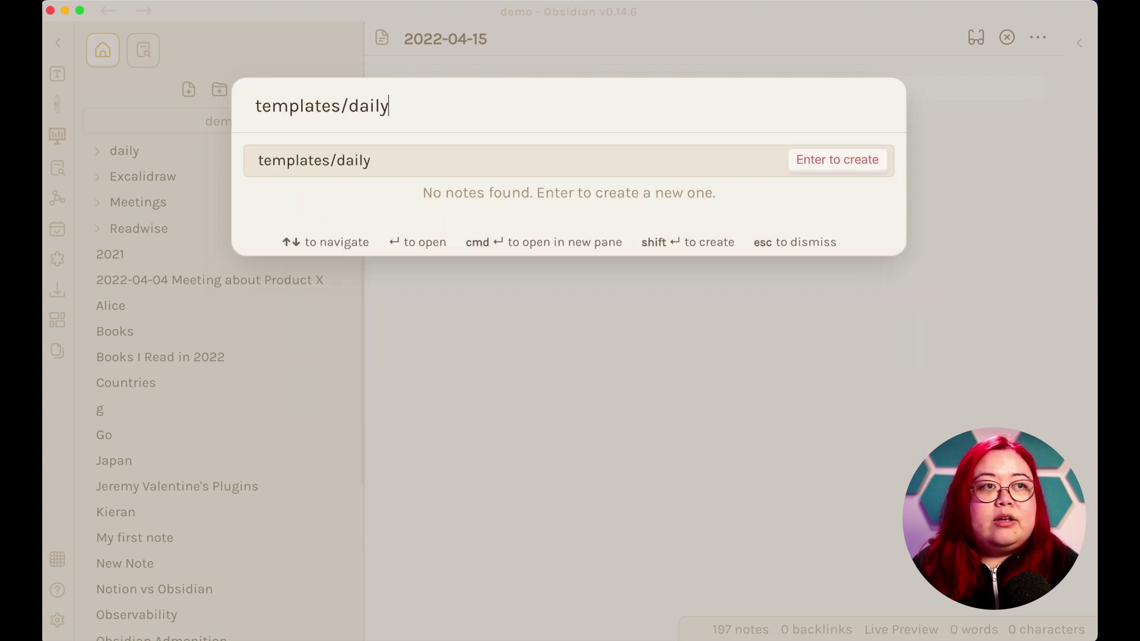
key(cmd+Return)
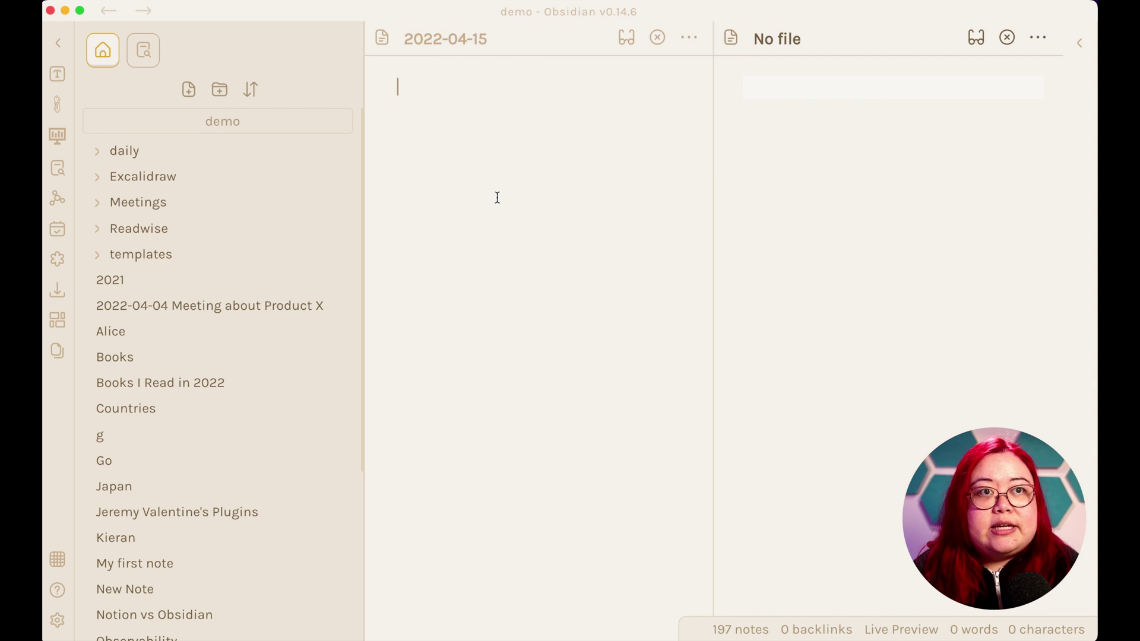
click(498, 198)
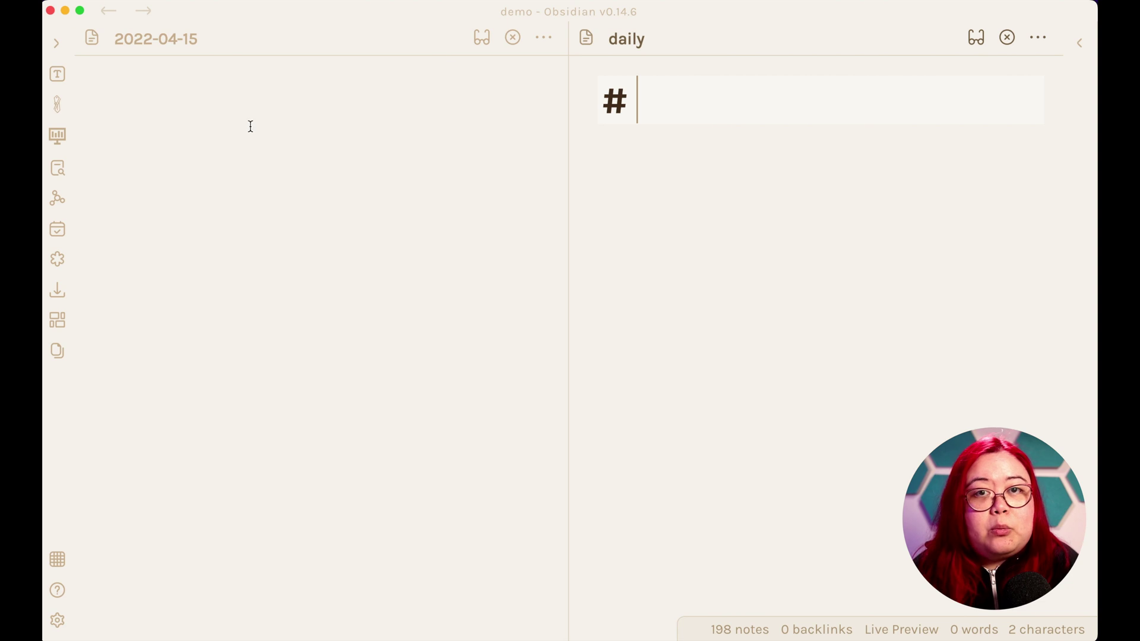
Write the template headings '# {{title}}', '## Tasks due today' and '## Log'.
click(205, 39)
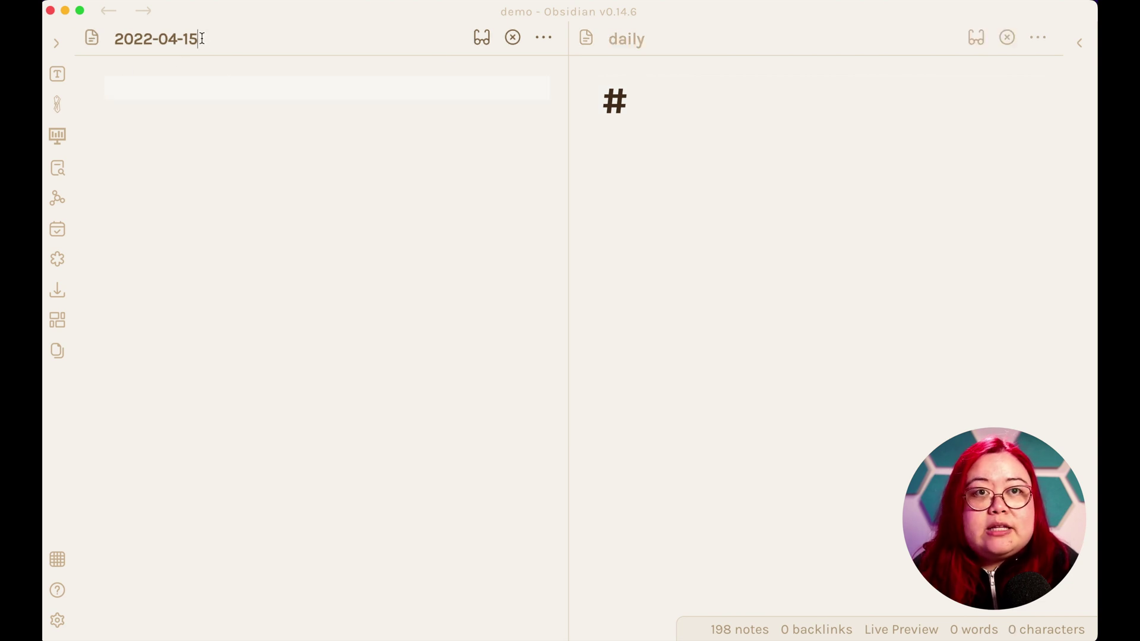
drag(121, 39, 91, 38)
click(764, 119)
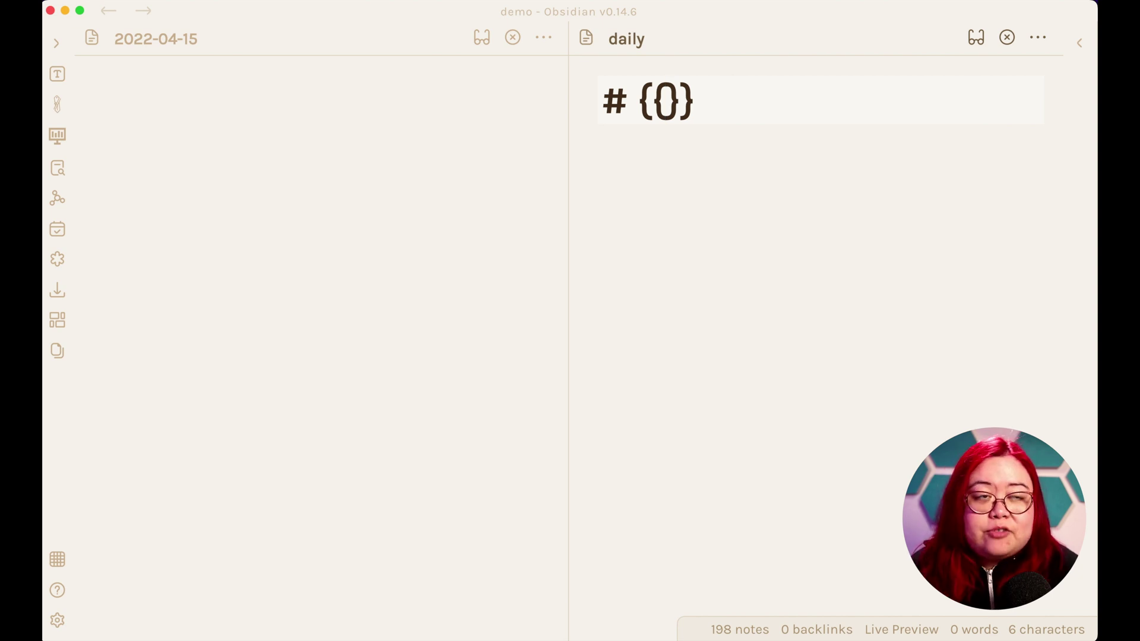
text(title)
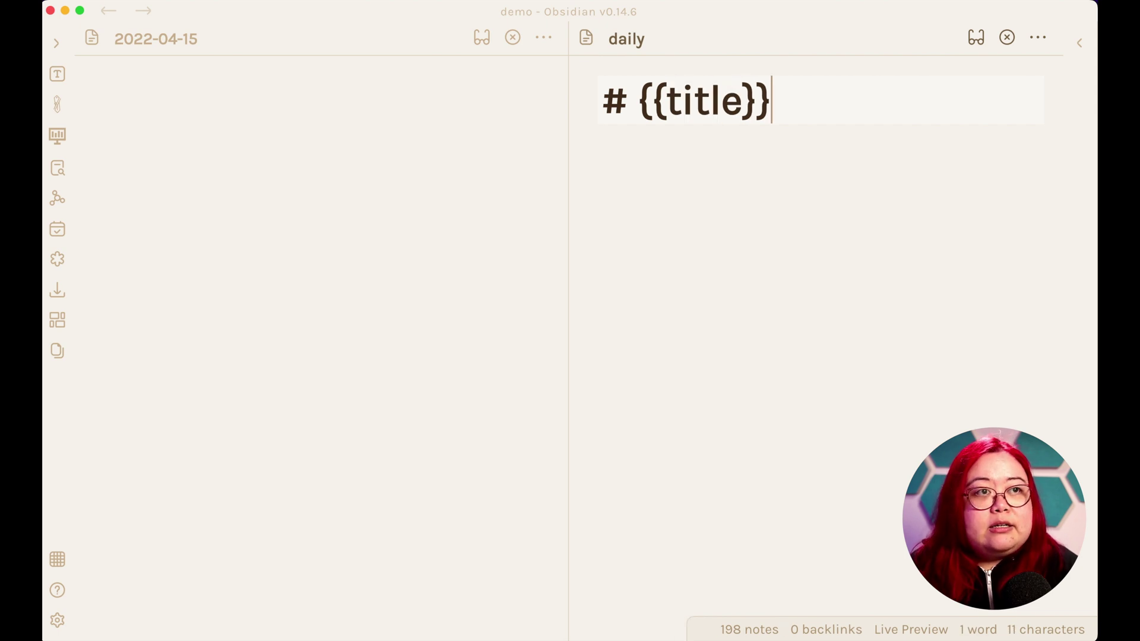
key(Return)
key(Return)
text(## Tasks)
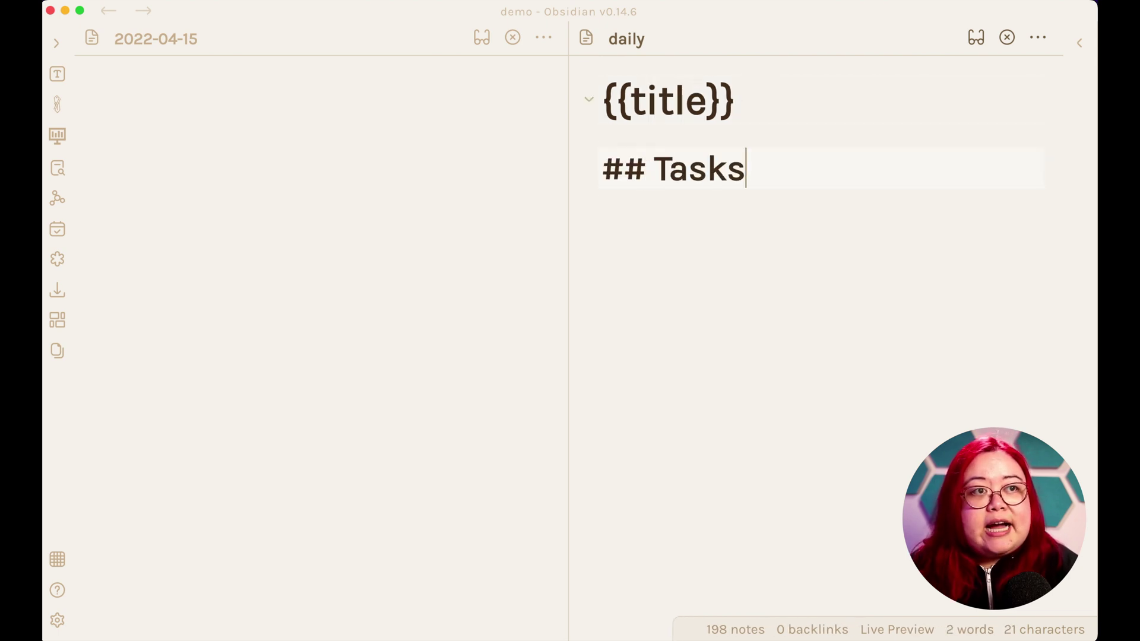
text( due today)
key(Return)
key(Return)
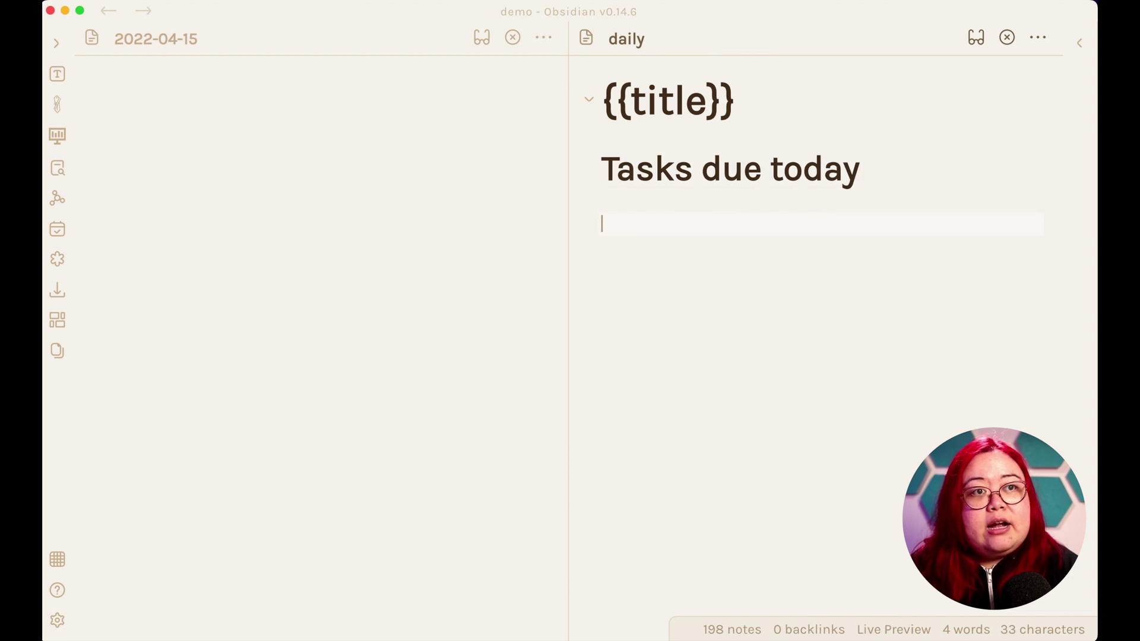
text(## Log)
key(Return)
key(Return)
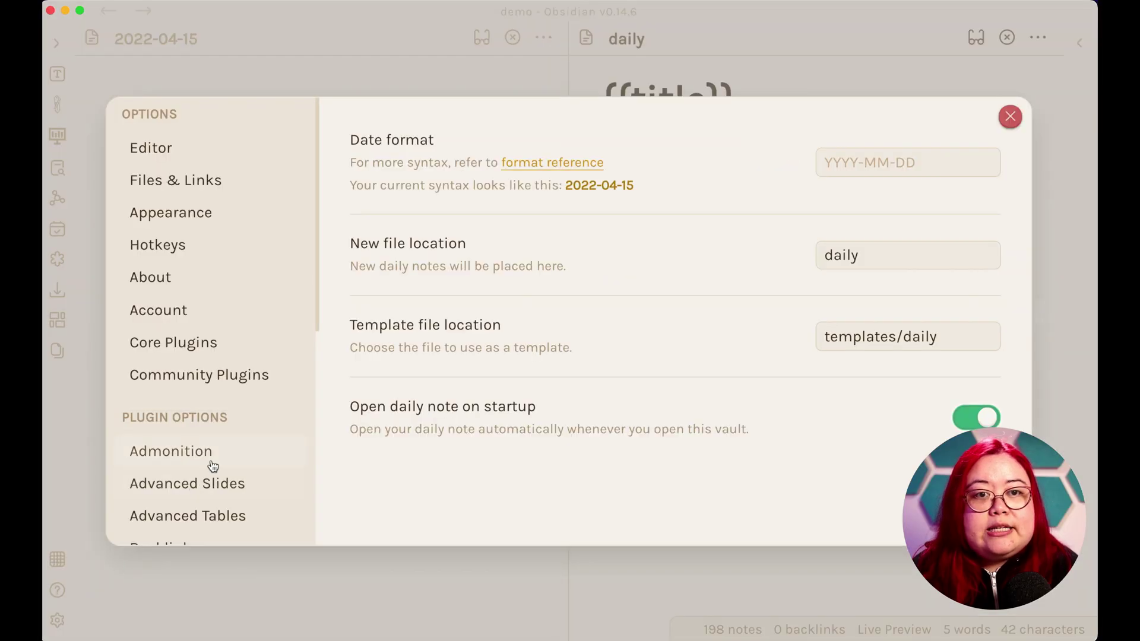
Set the Daily notes template file location to templates/daily, then close settings.
scroll(213, 464, down, 4)
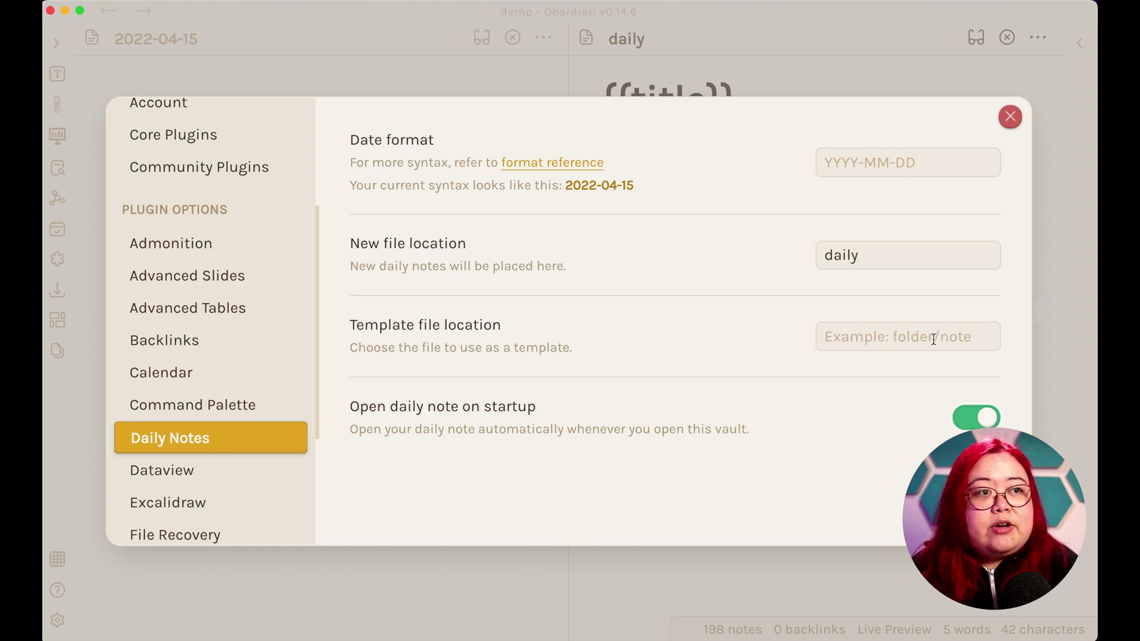
click(932, 336)
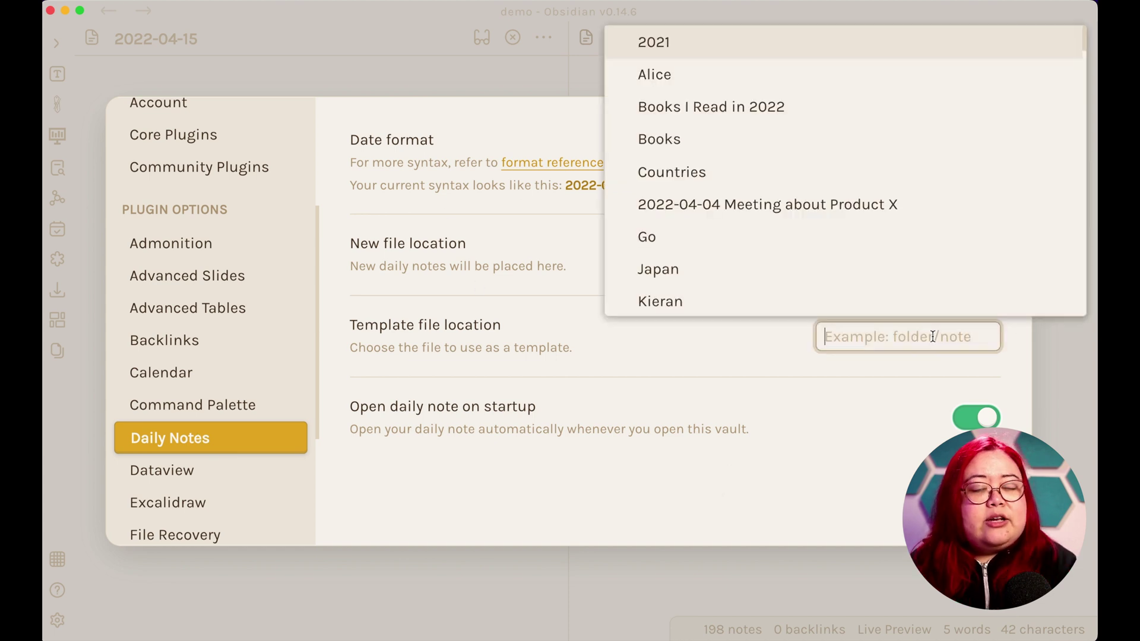
text(template/)
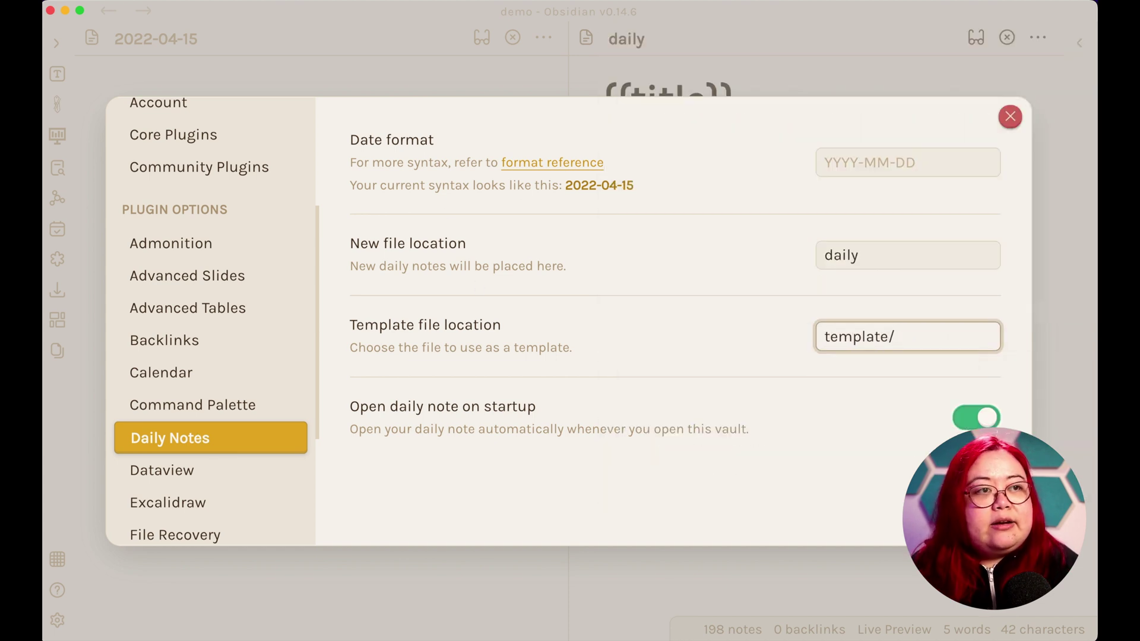
key(BackSpace)
text(s/)
key(Return)
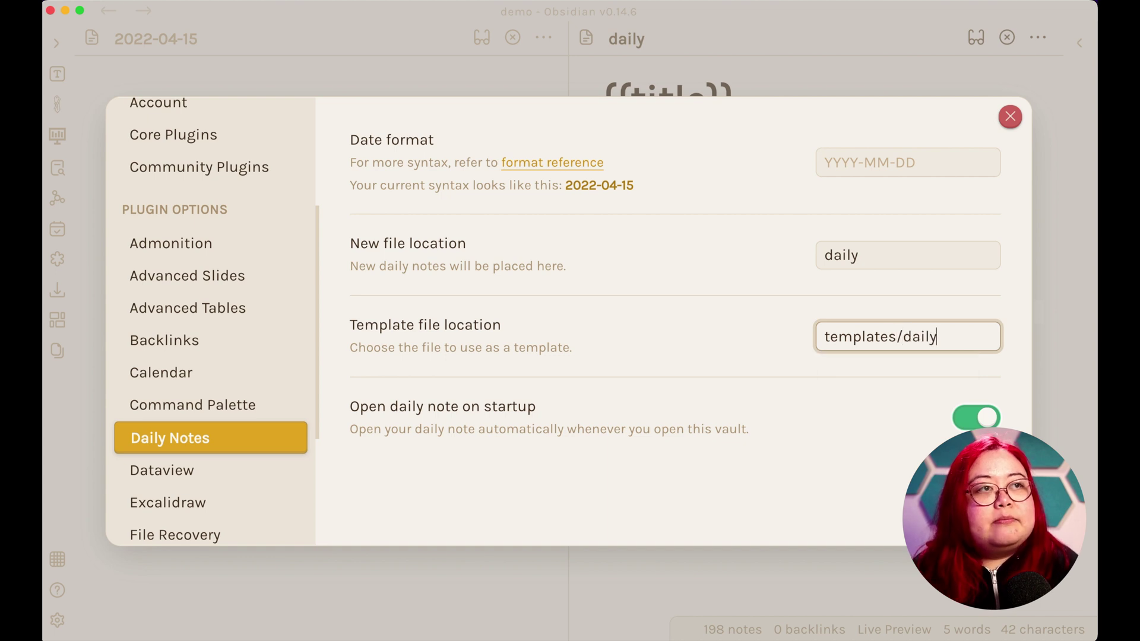
click(1009, 116)
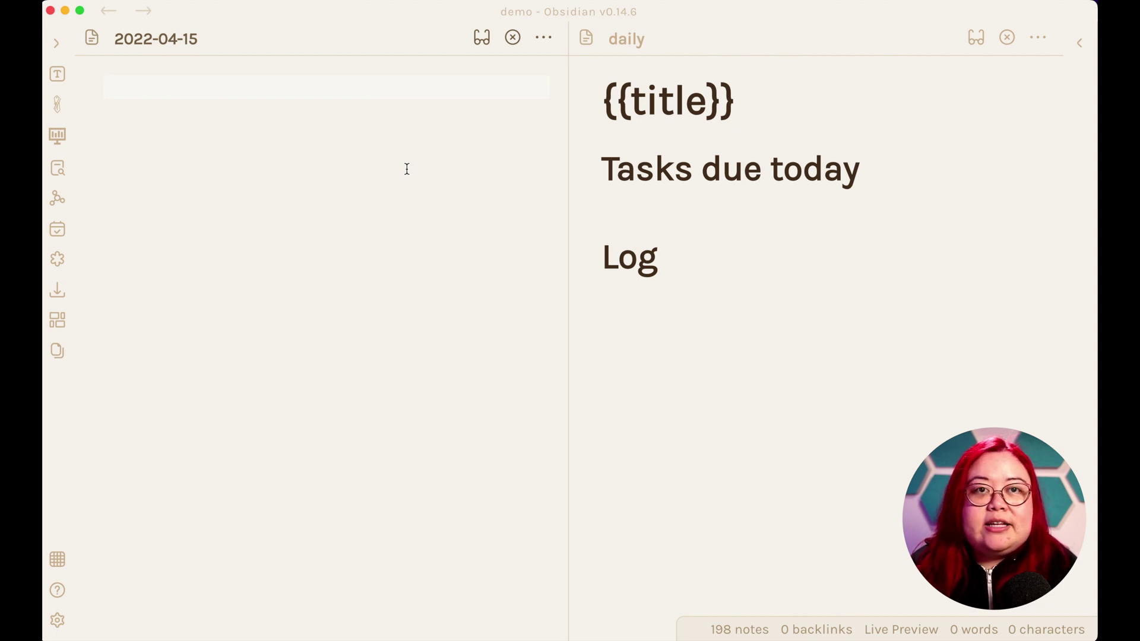
Insert the daily template into today's note with the 'insert template' command.
key(super+p)
text(insert template)
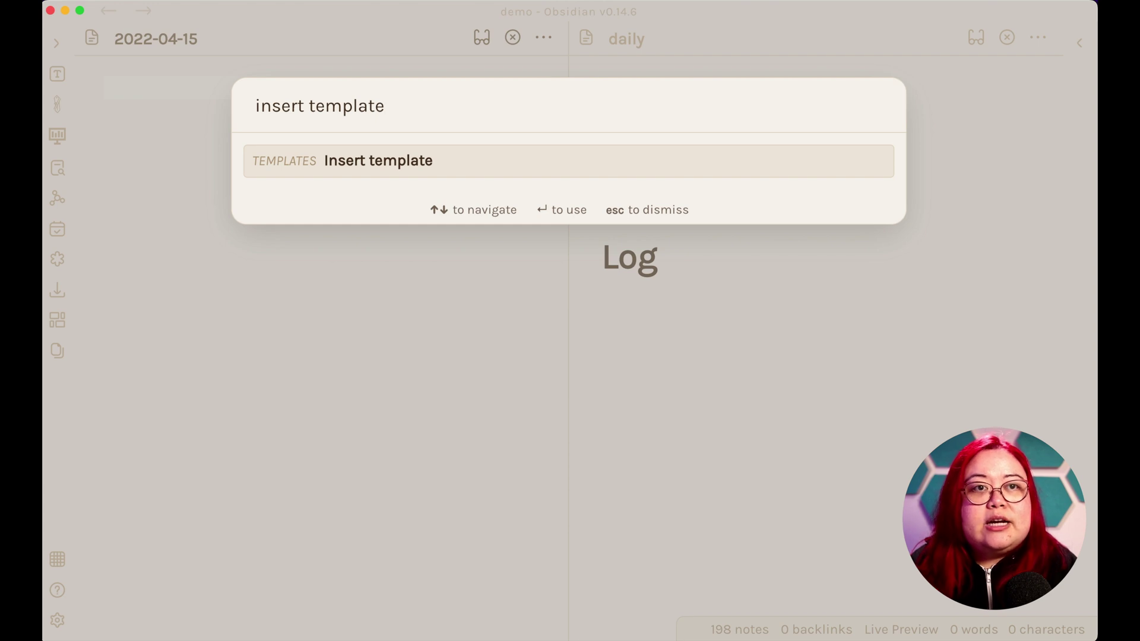
key(Return)
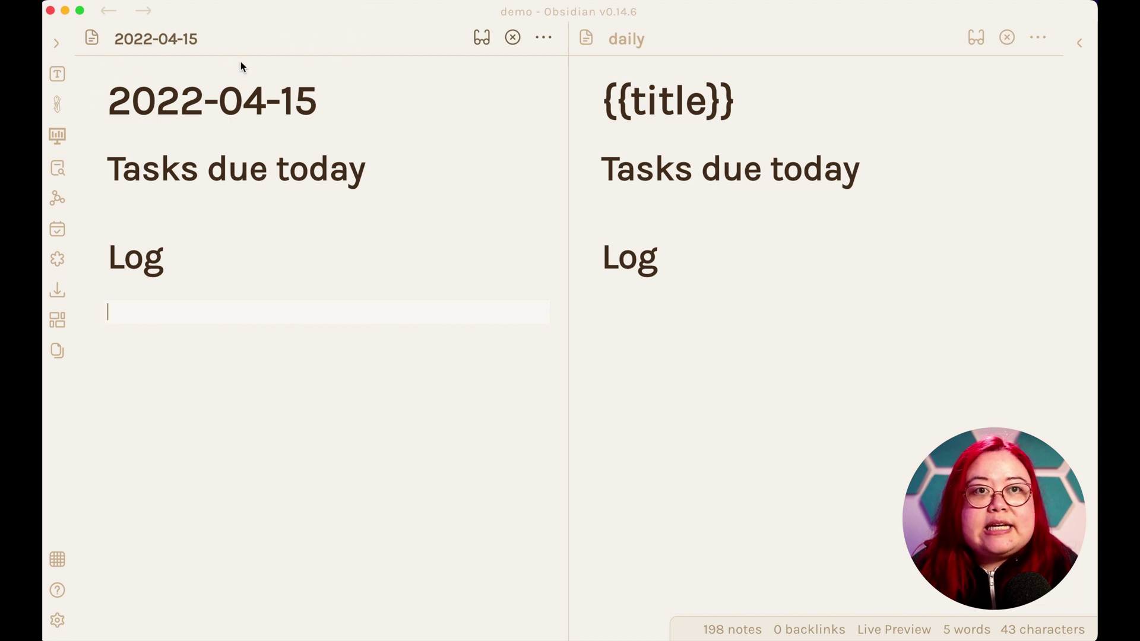
Select the 2022-04-15 heading and the {{title}} heading to compare their markup.
drag(318, 101, 56, 104)
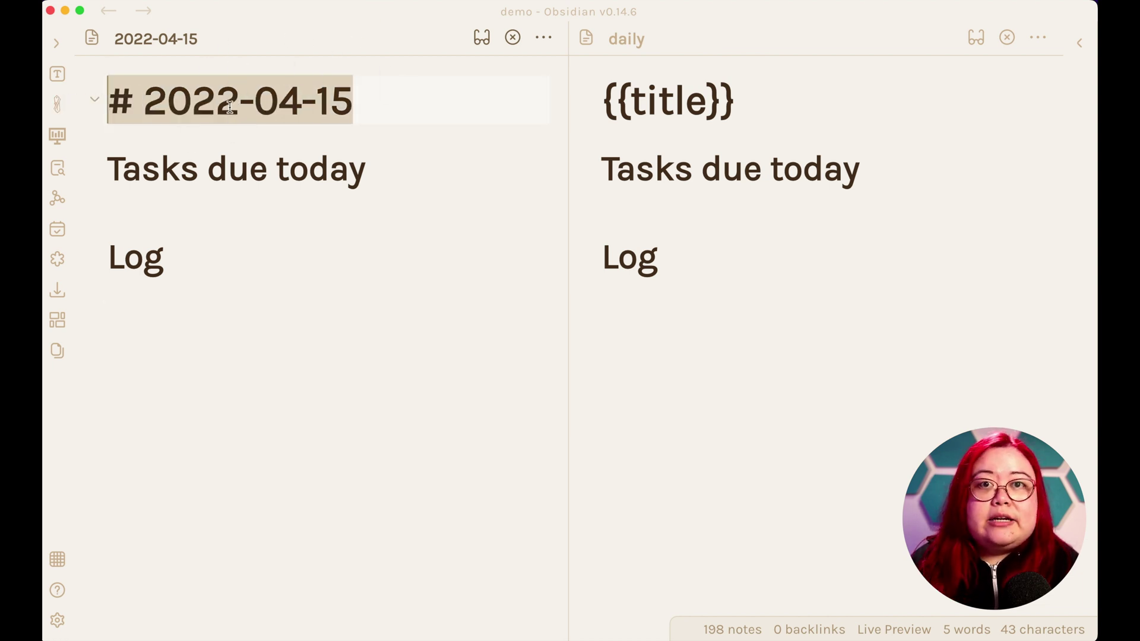
click(376, 112)
drag(601, 99, 829, 143)
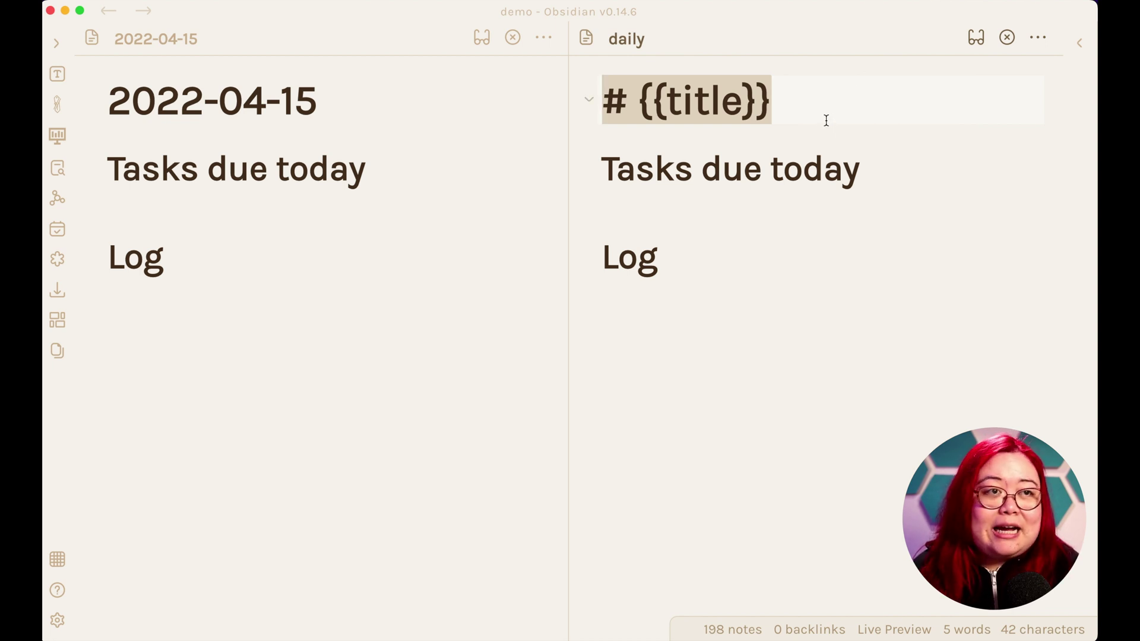
Show the Calendar in the right sidebar.
click(460, 134)
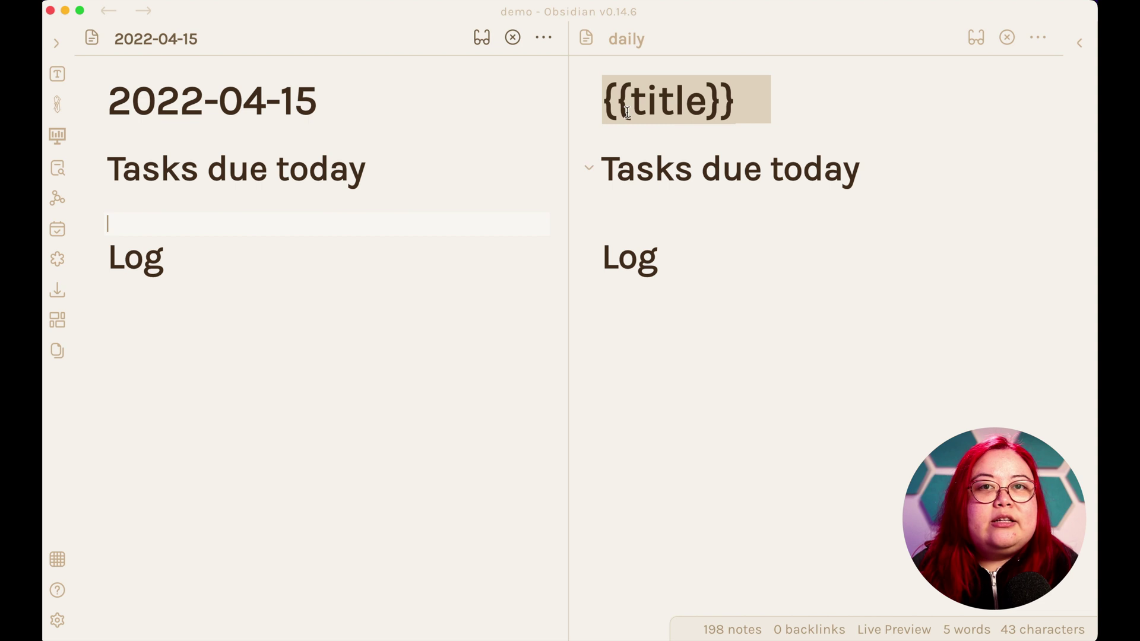
click(1080, 48)
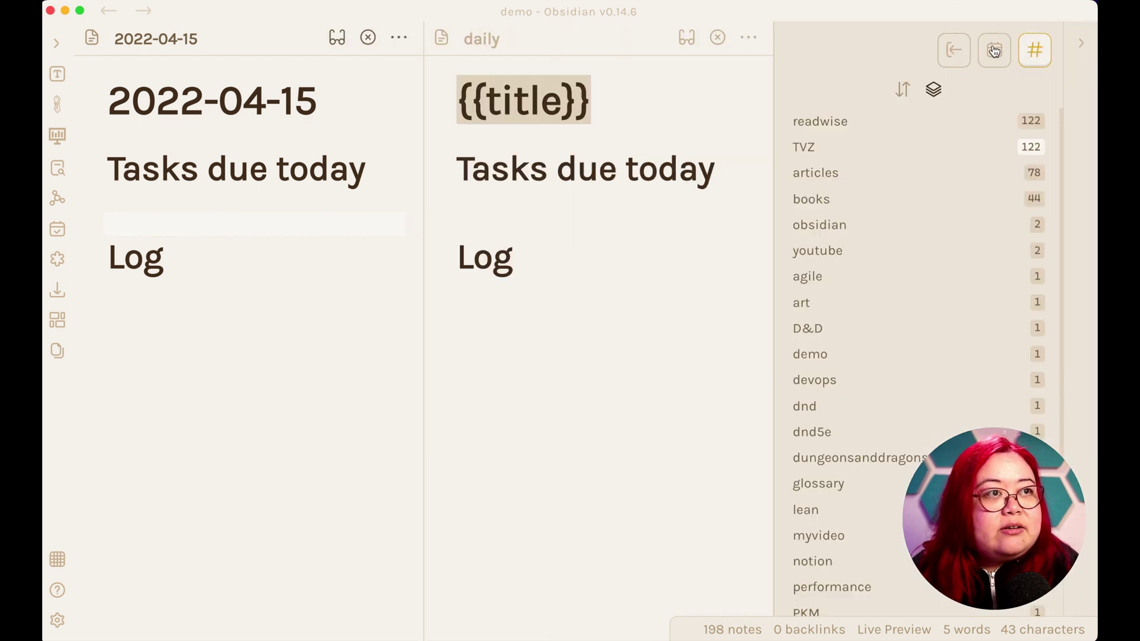
click(994, 51)
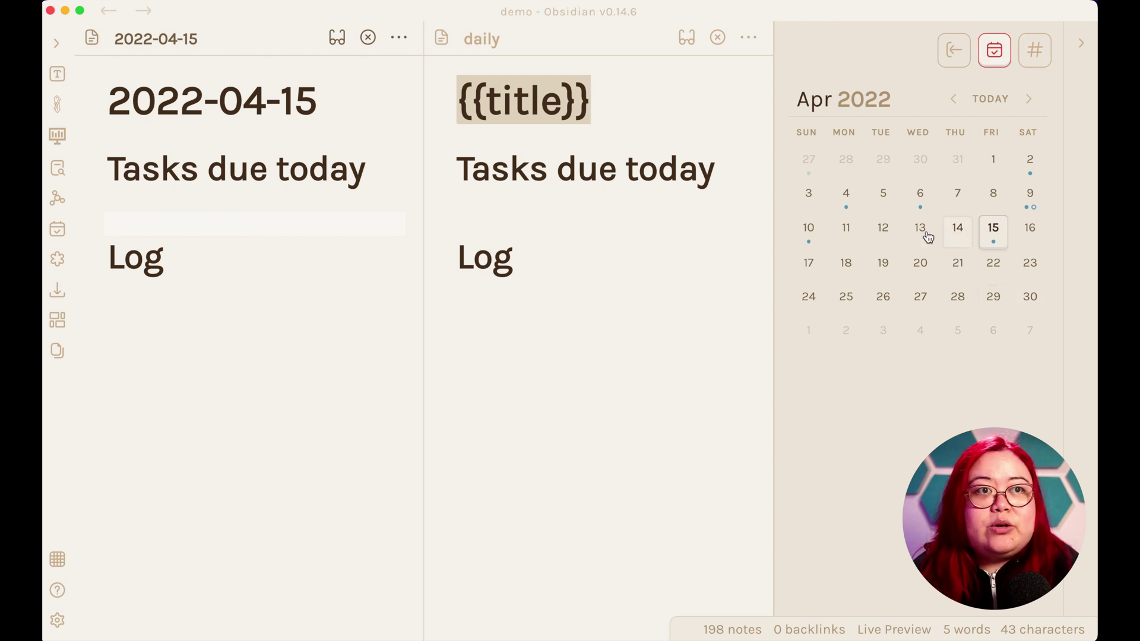
Close both open panes and create the 2022-04-14 daily note from the calendar.
click(532, 330)
key(super+w)
key(super+w)
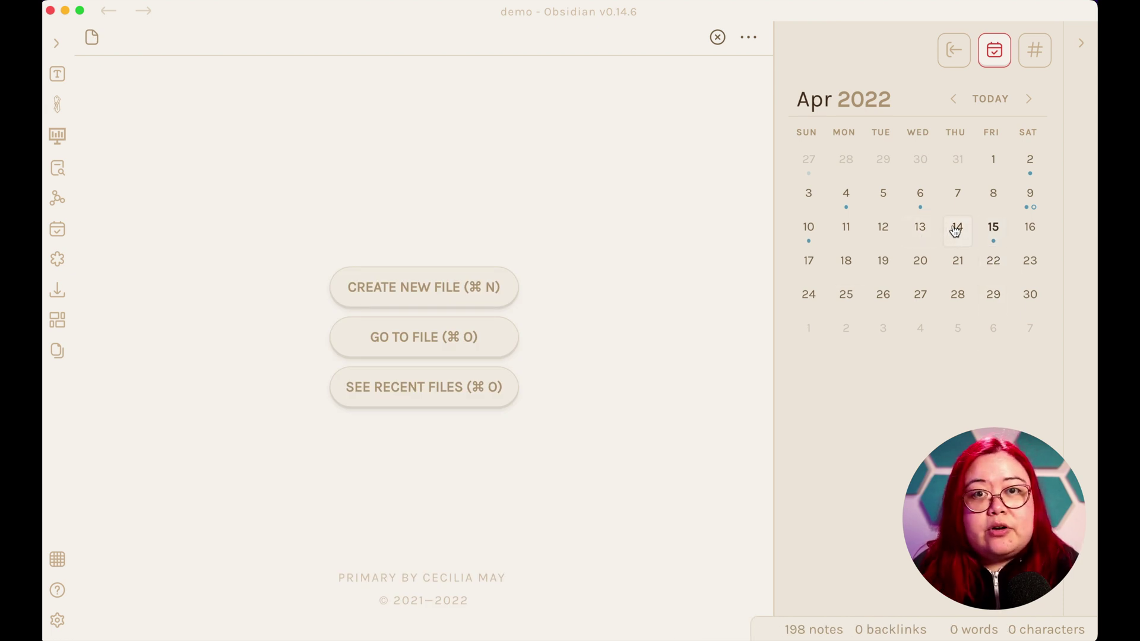
click(955, 230)
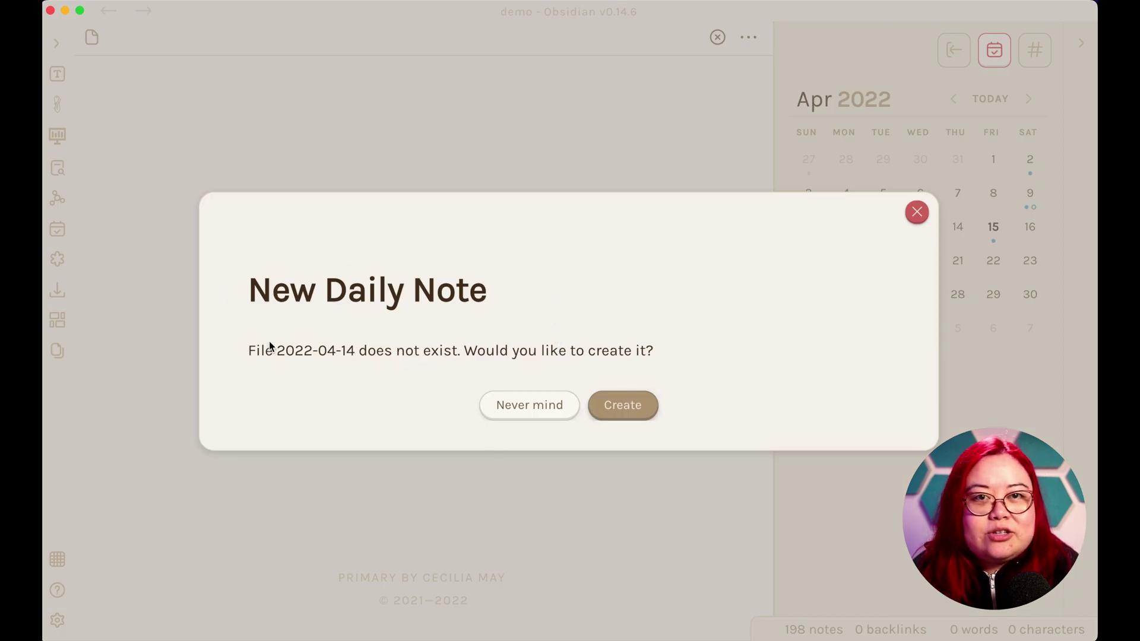
click(623, 409)
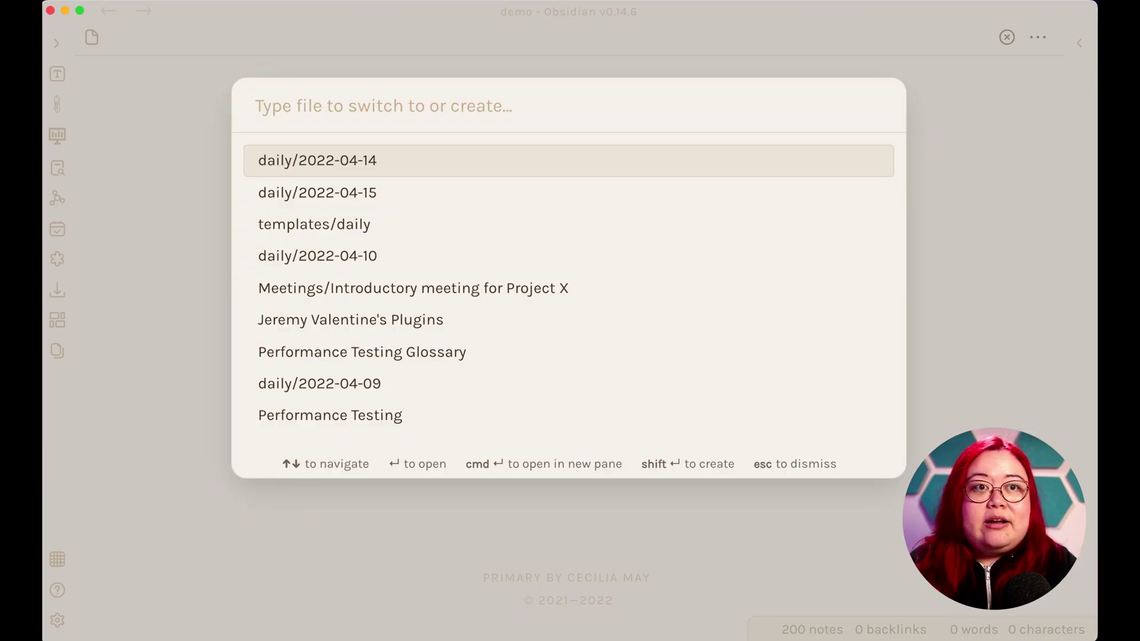
Create the note 'Meetings/Project X update week 1'.
text(Meetings?)
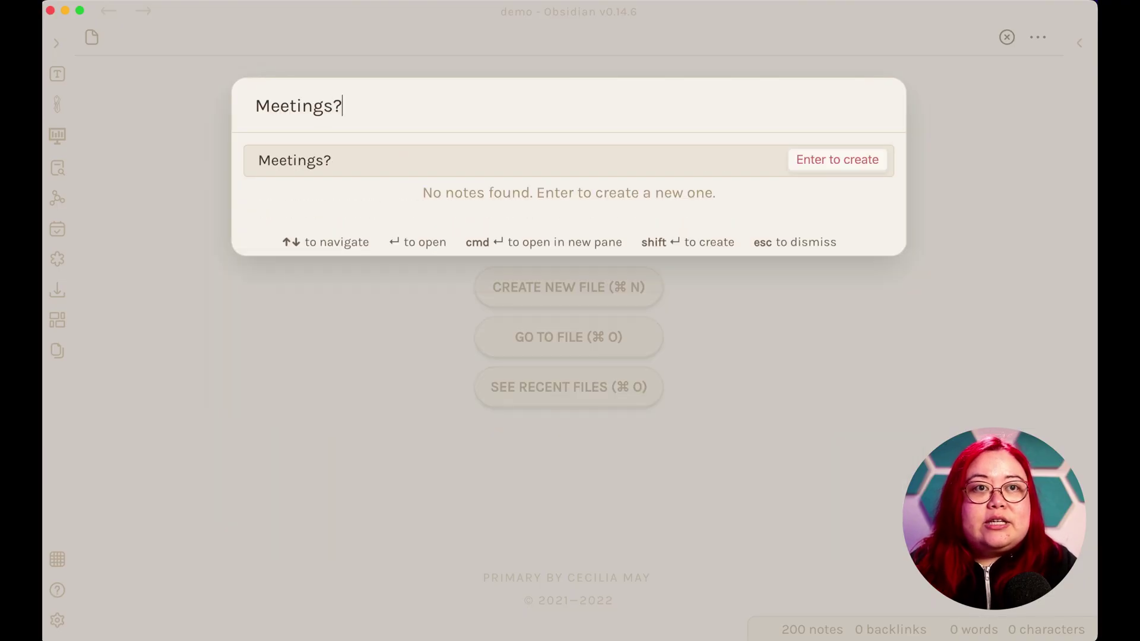
key(BackSpace)
text(/)
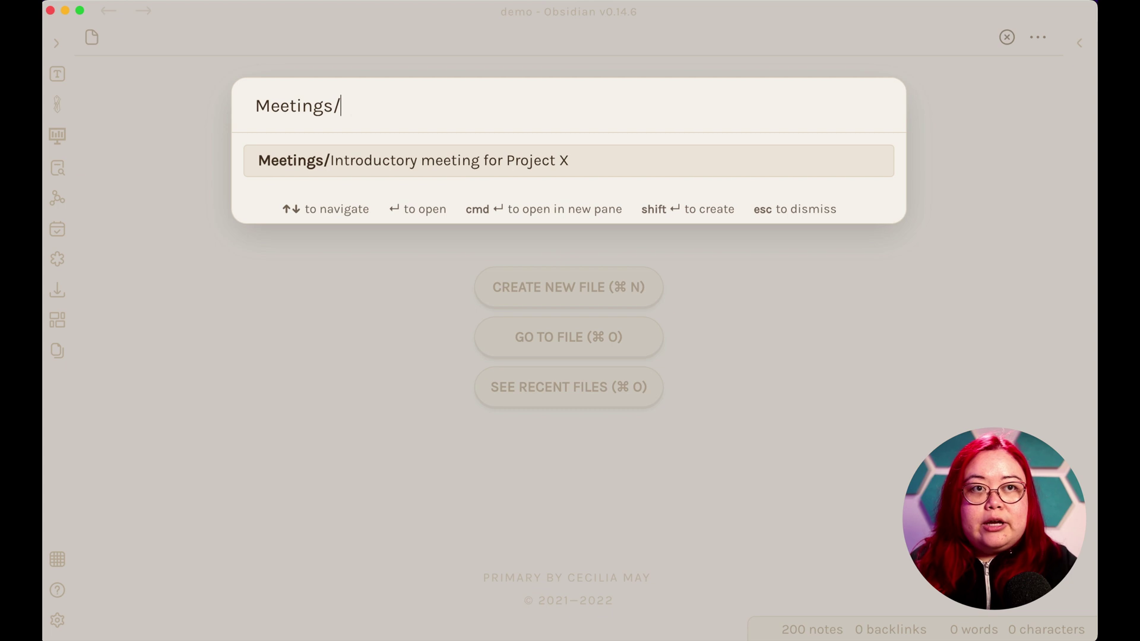
text(Project X update)
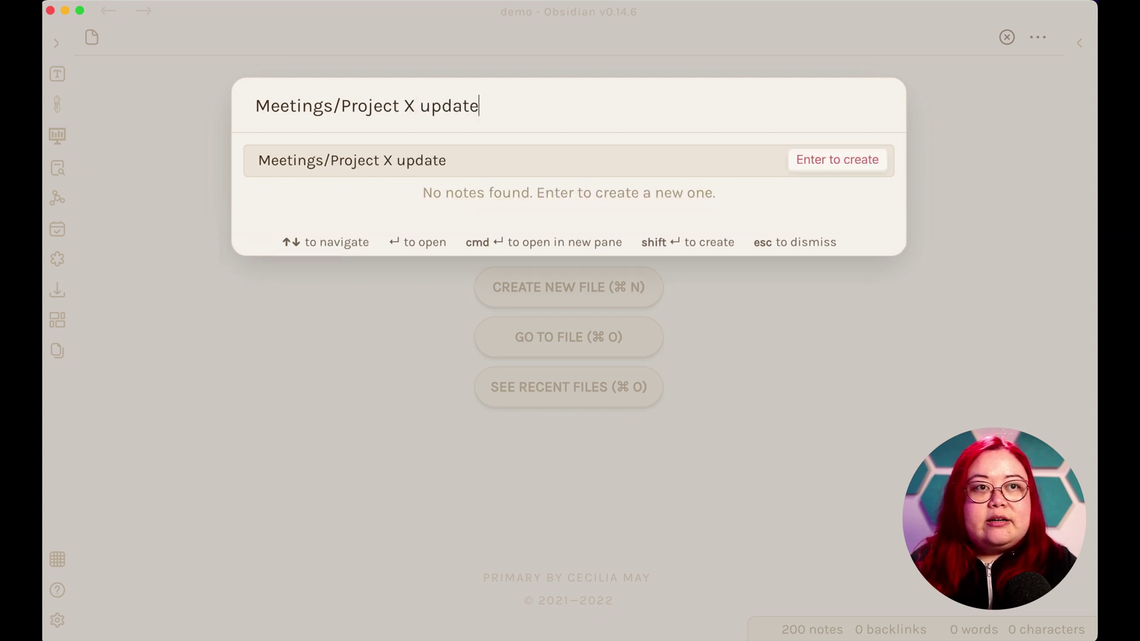
text( 1)
key(BackSpace)
text(week 1)
key(Return)
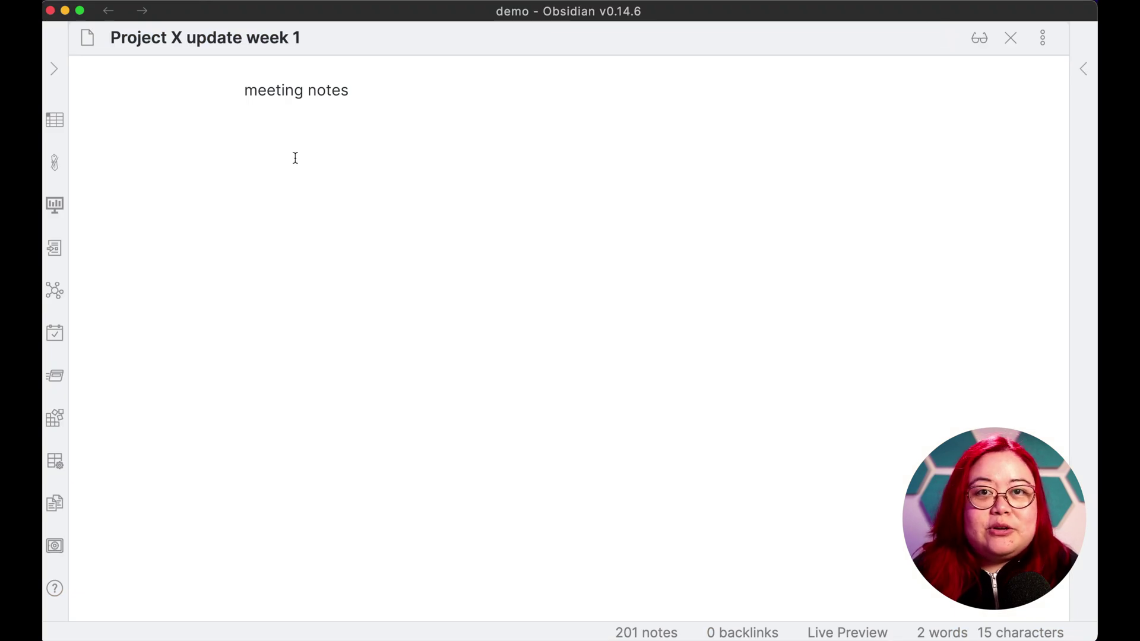
Add the unchecked task 'Check in with the app team to see if they have blockers. [[2022-04-11]]'.
click(295, 155)
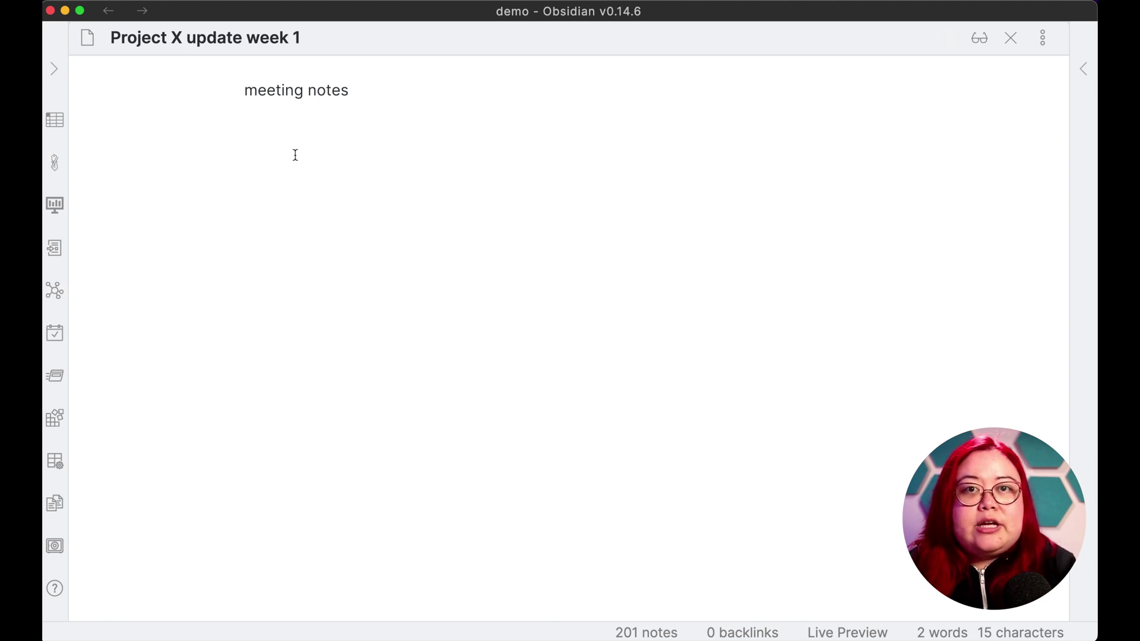
key(super+l)
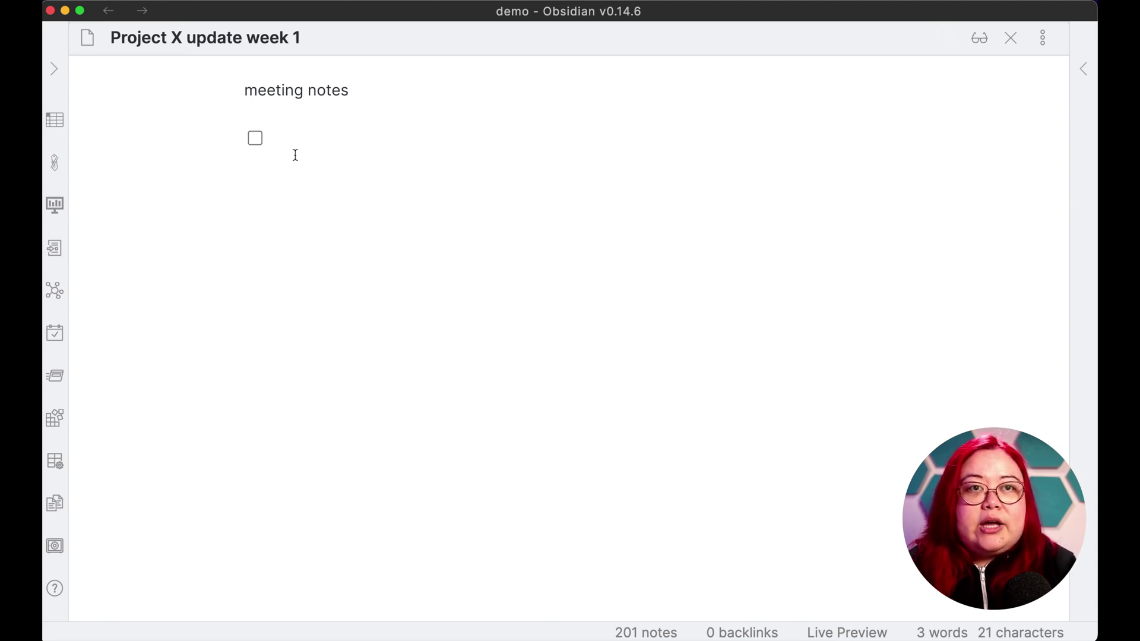
key(BackSpace)
key(BackSpace)
key(BackSpace)
key(BackSpace)
text(- )
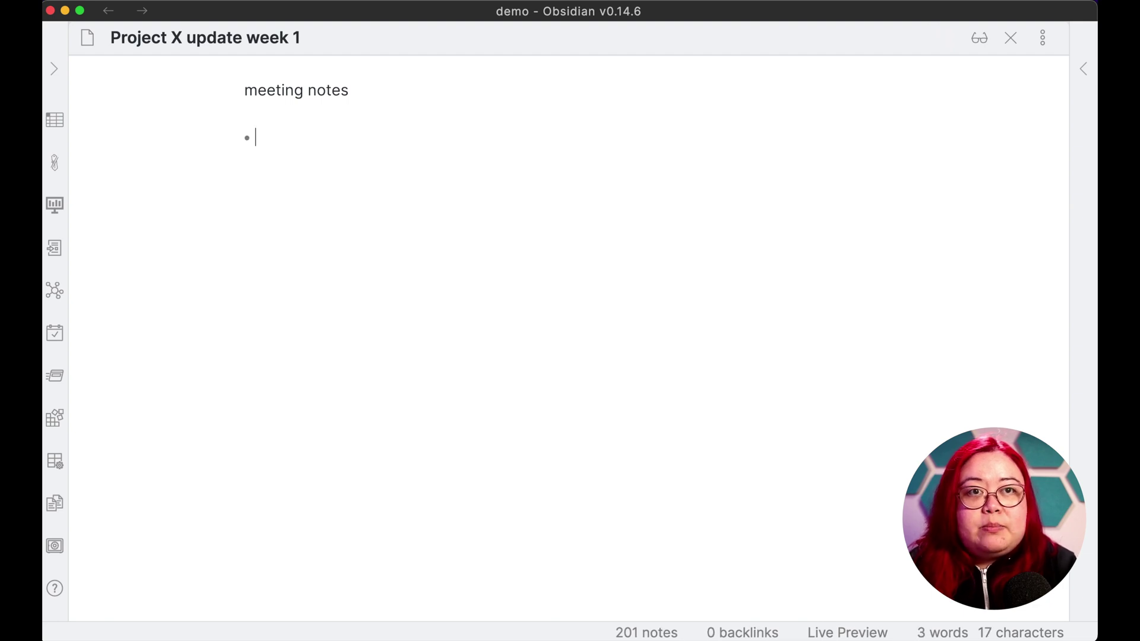
text([ ])
key(BackSpace)
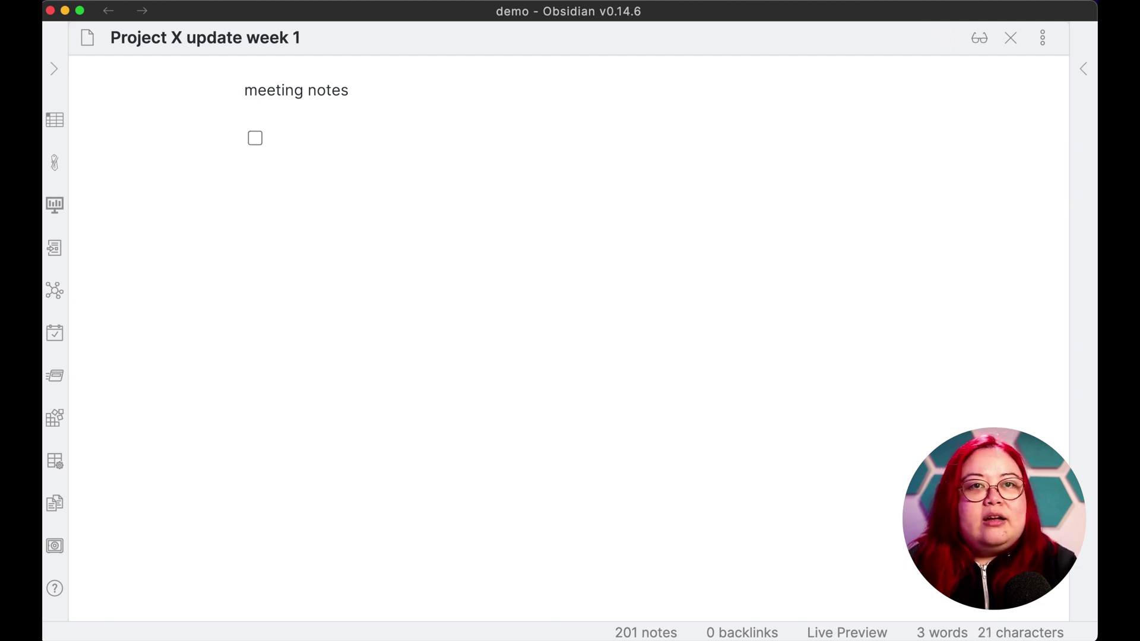
text(Check in with the )
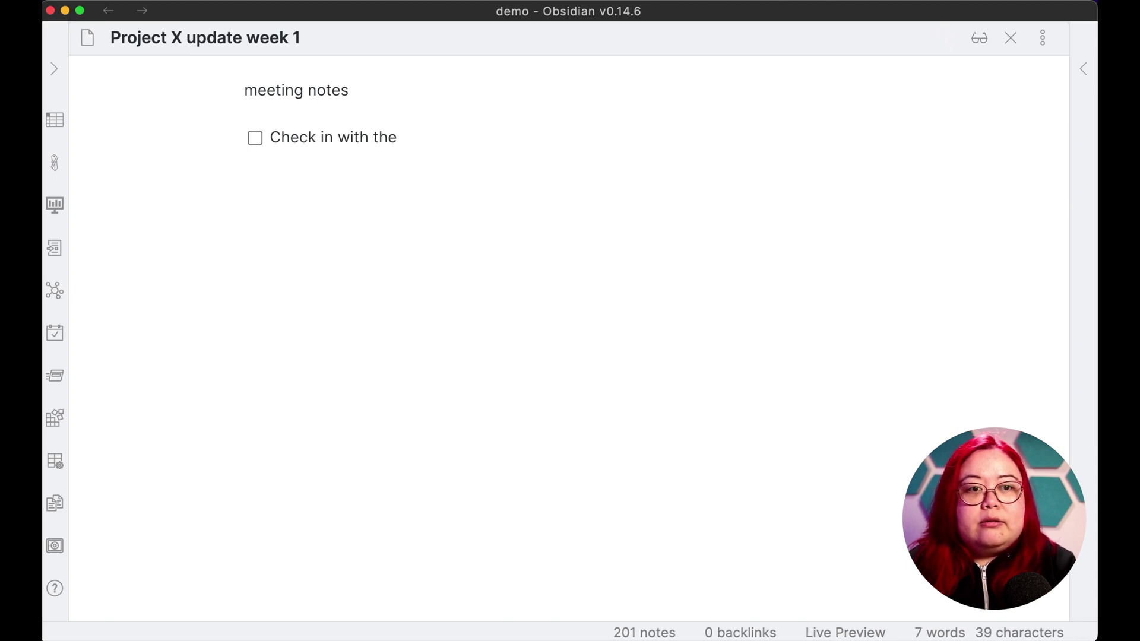
text(app team t)
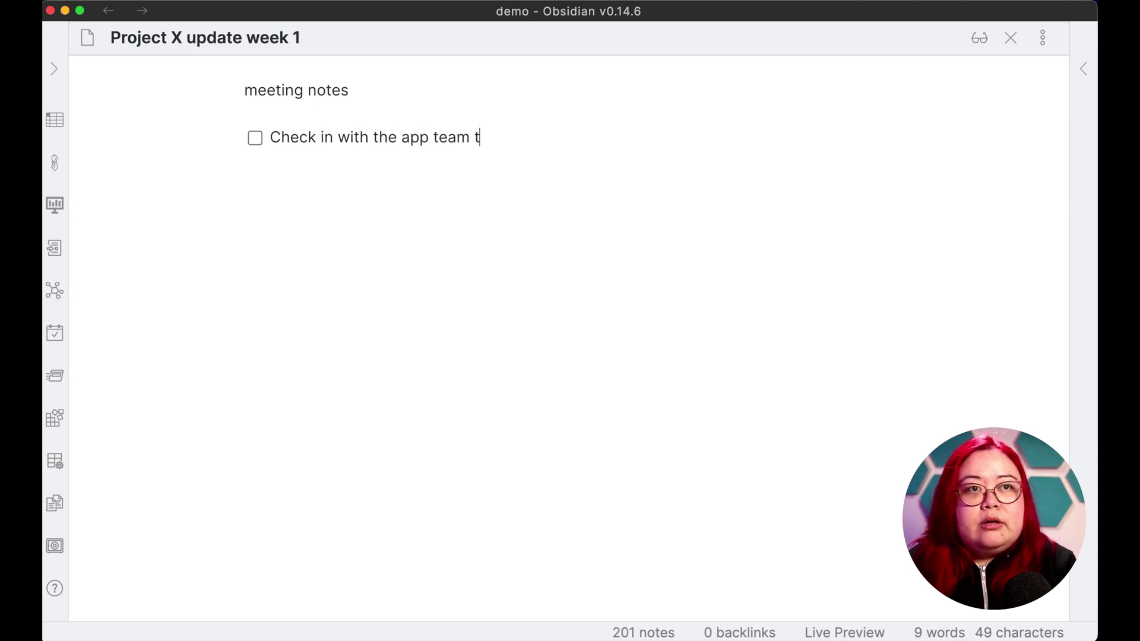
text(o see if thery)
key(BackSpace)
key(BackSpace)
key(BackSpace)
text(y have blockers.)
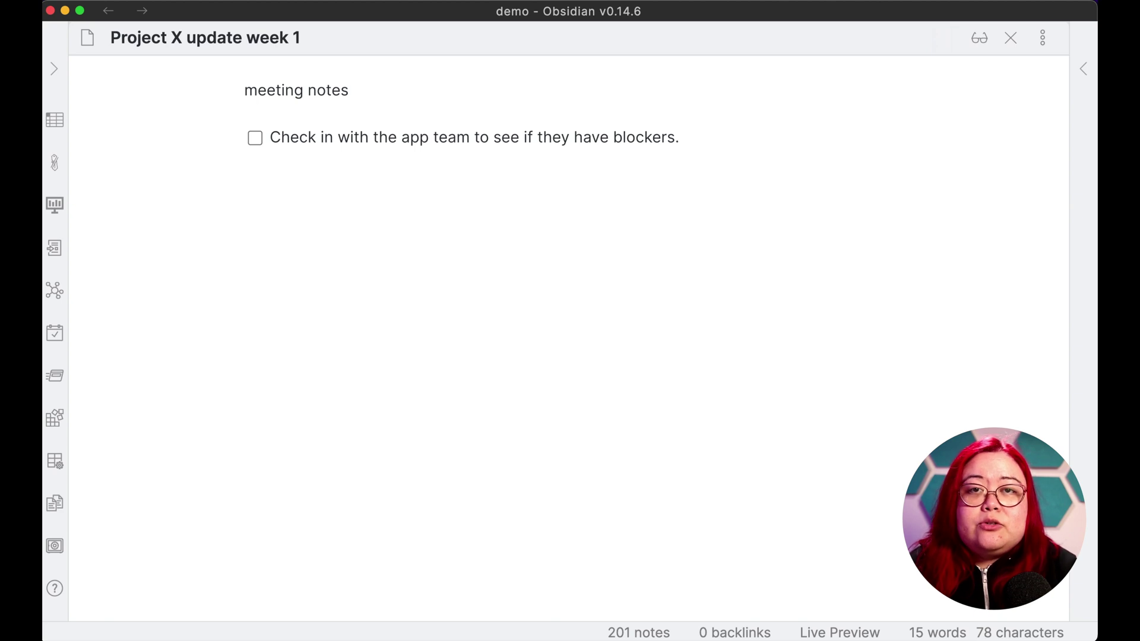
text( [[2022-04-11)
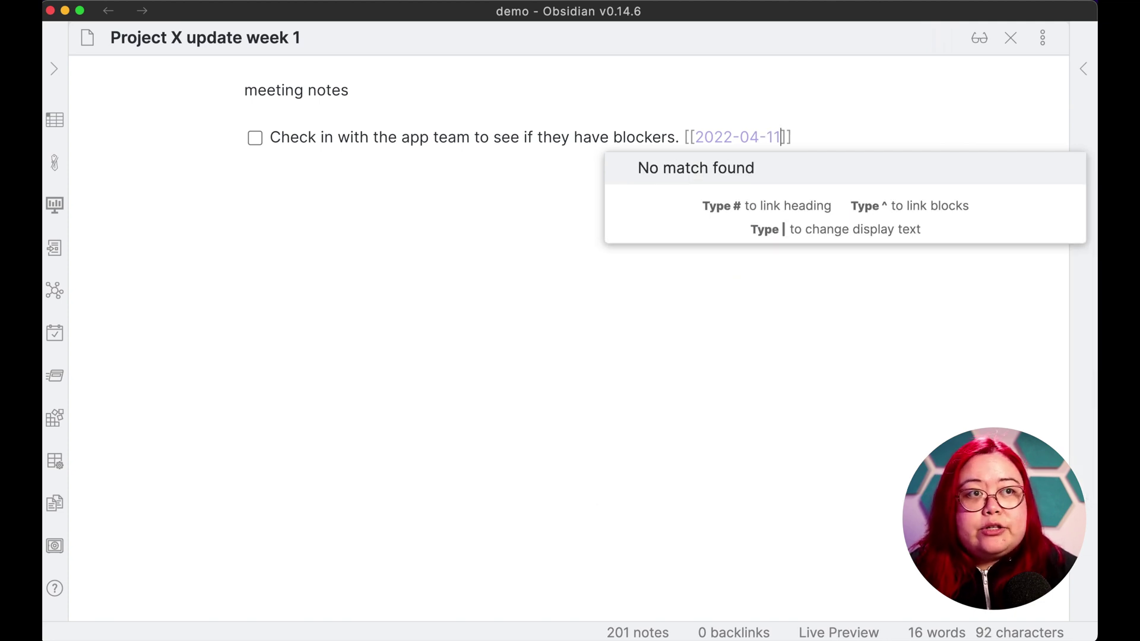
key(End)
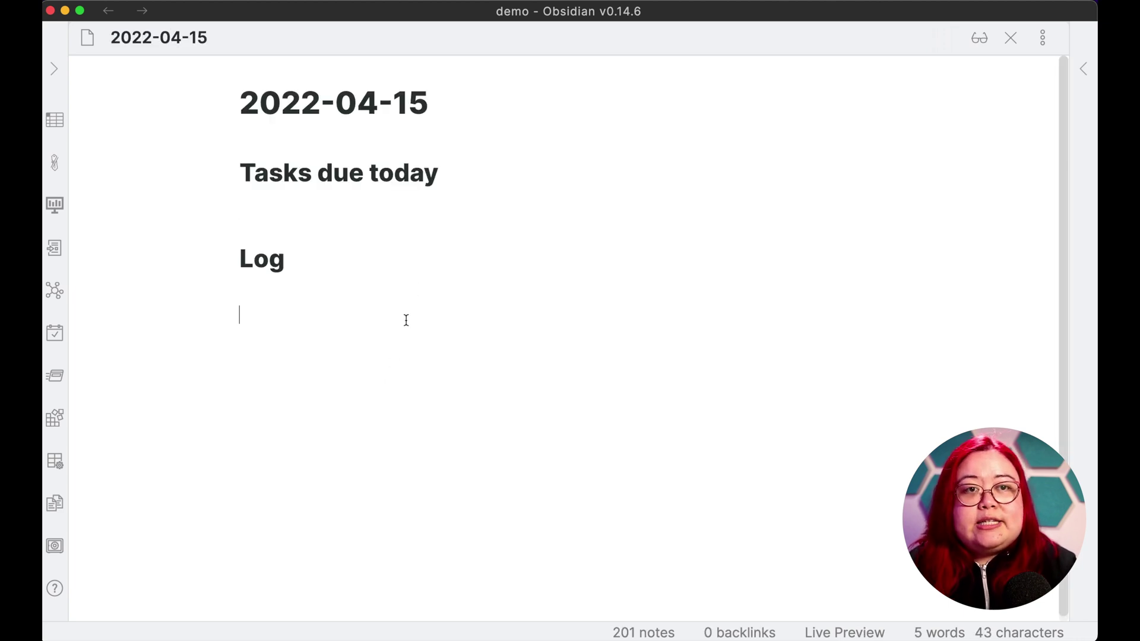
Add the task 'This is a task from a daily note. [[2022-04-11]]' under Log.
key(super+l)
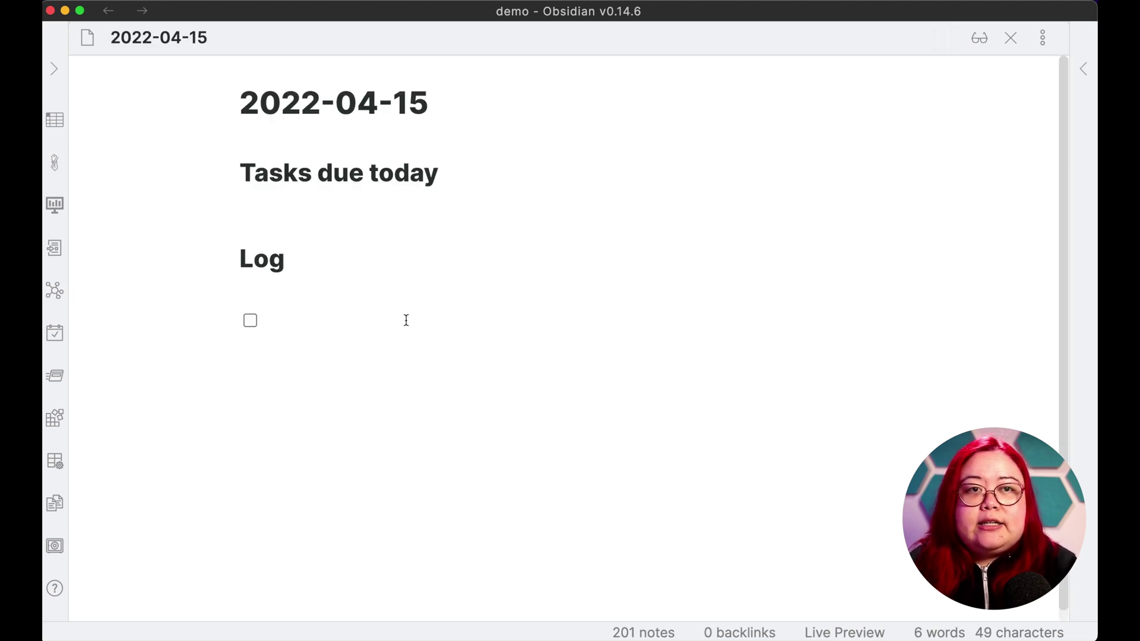
text(This is a task from)
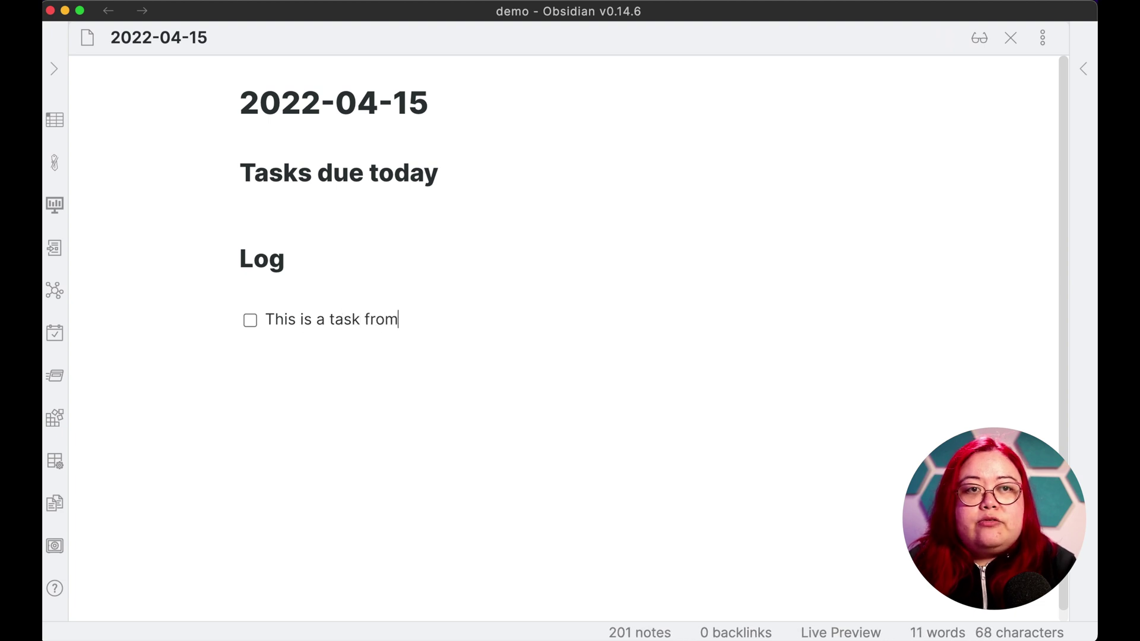
text( a daily note. )
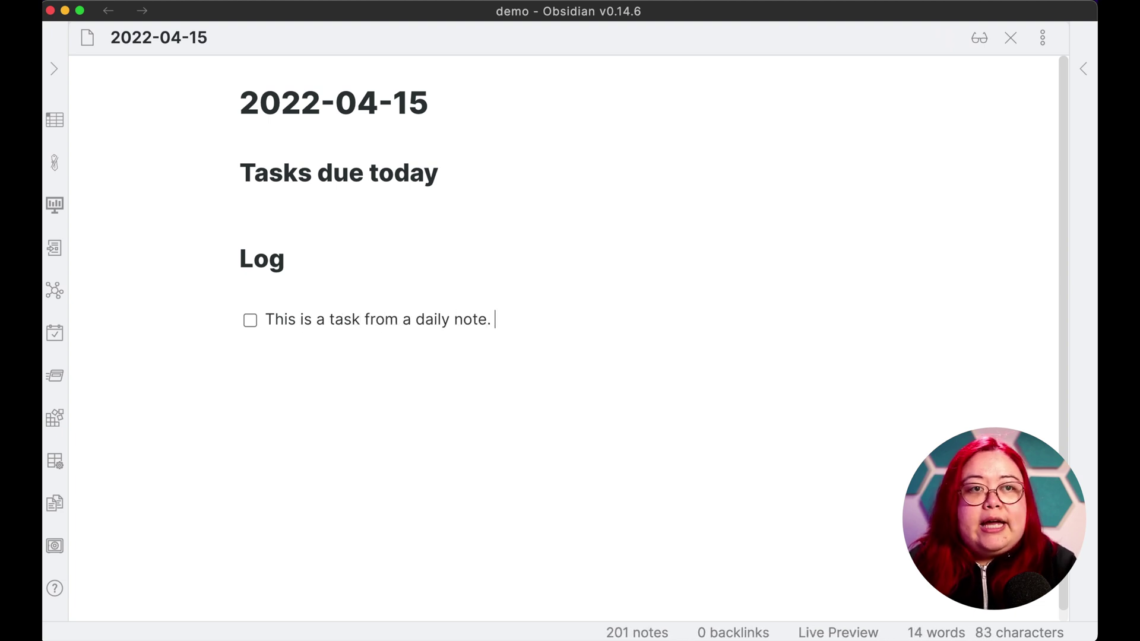
text([[2022-04)
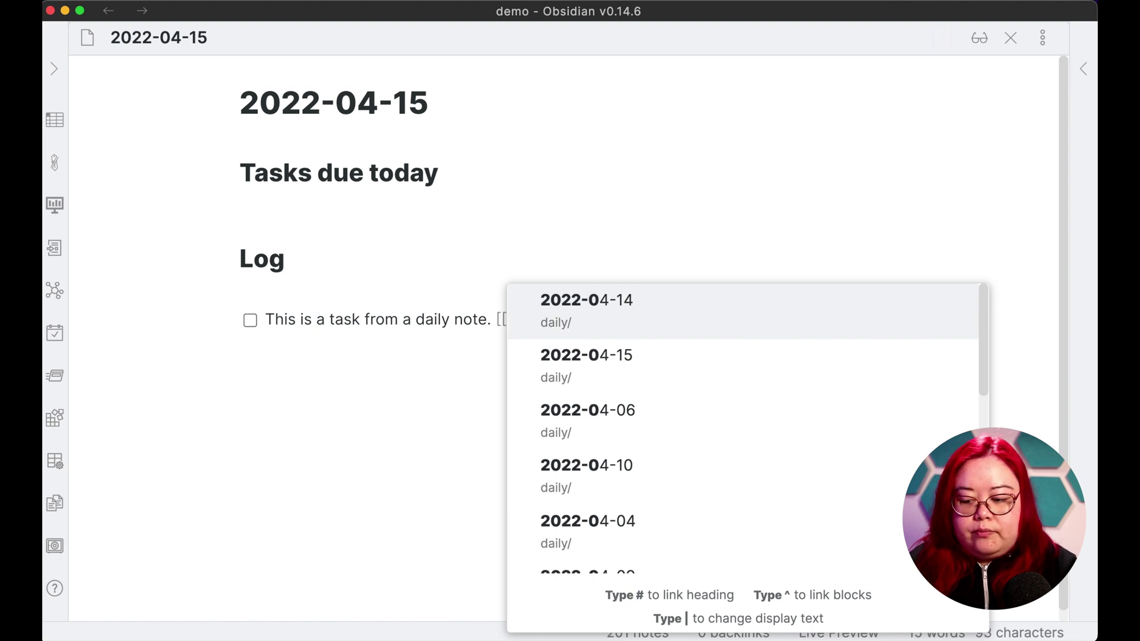
text(-11)
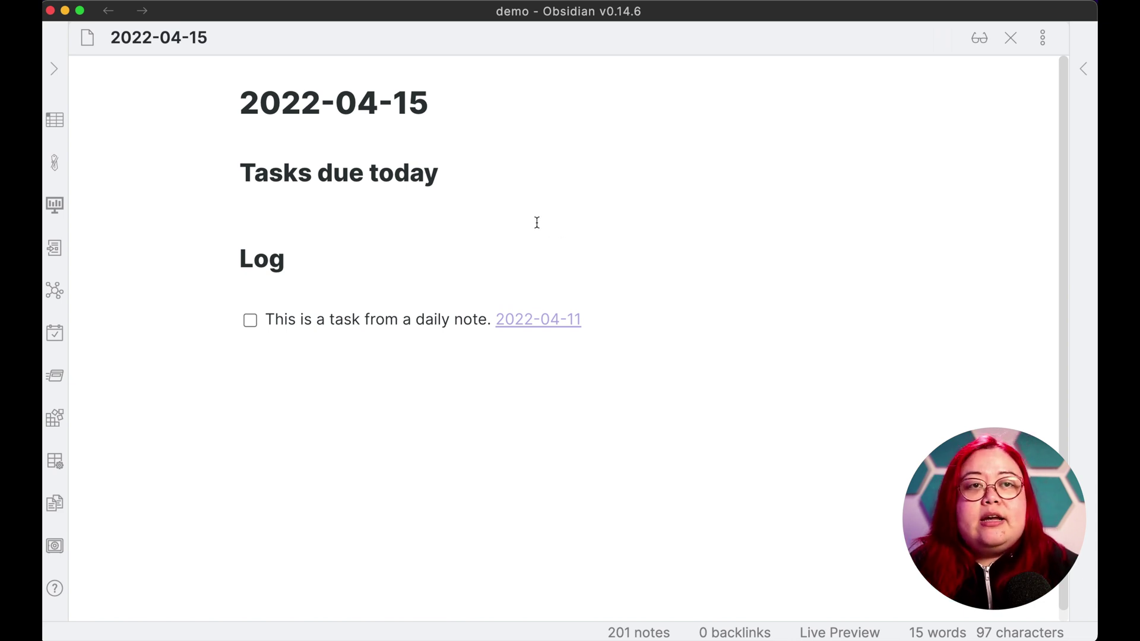
key(Down)
key(Down)
key(Return)
key(Return)
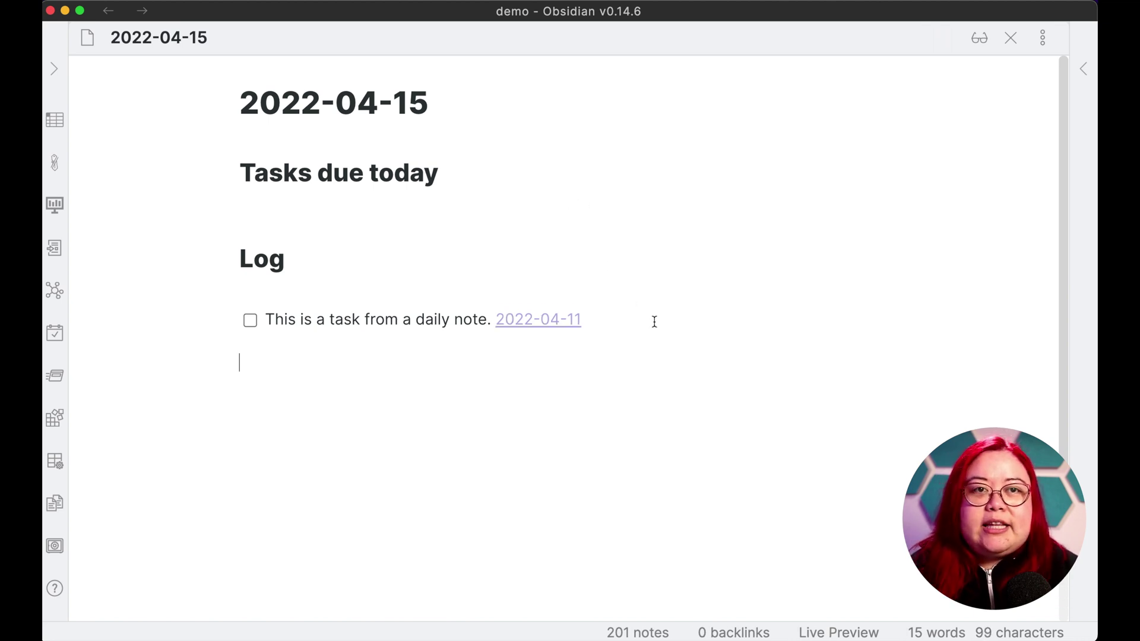
Start a dataviewjs block with dv.taskList(dv.pages().file.tasks) to list tasks from all notes.
scroll(659, 314, down, 1)
text(```dataviewjs)
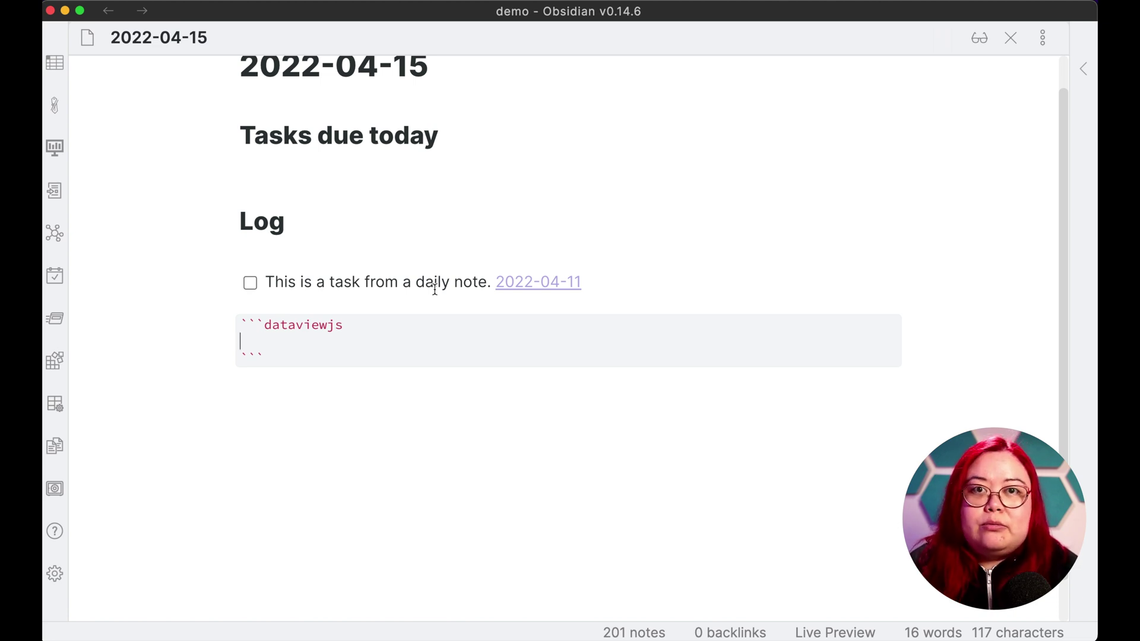
text(dv)
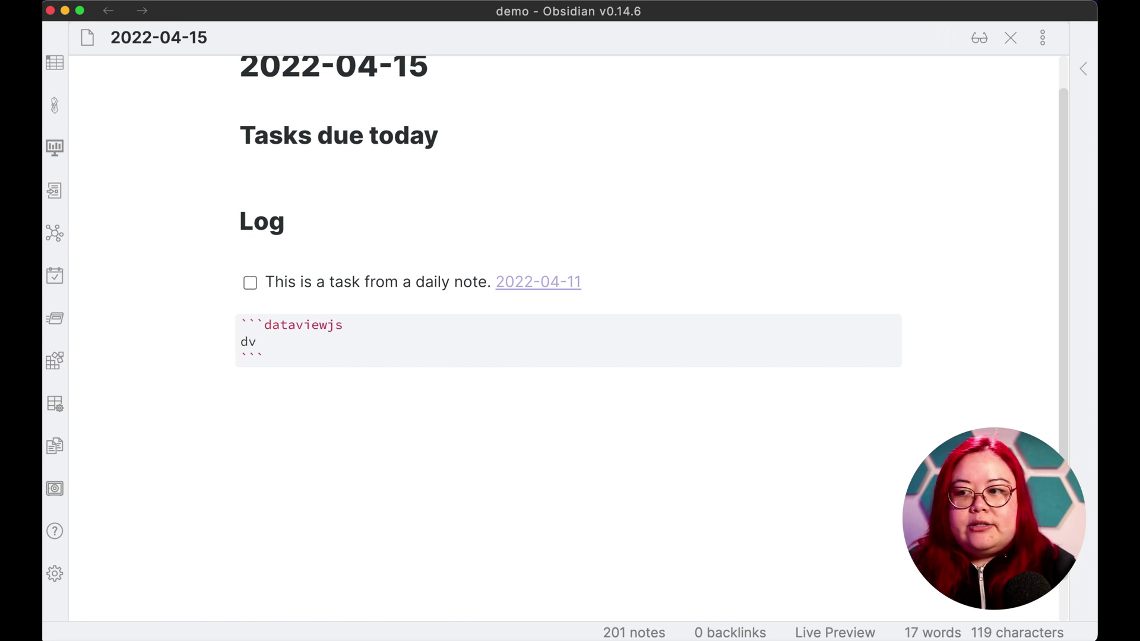
text(.taskLis)
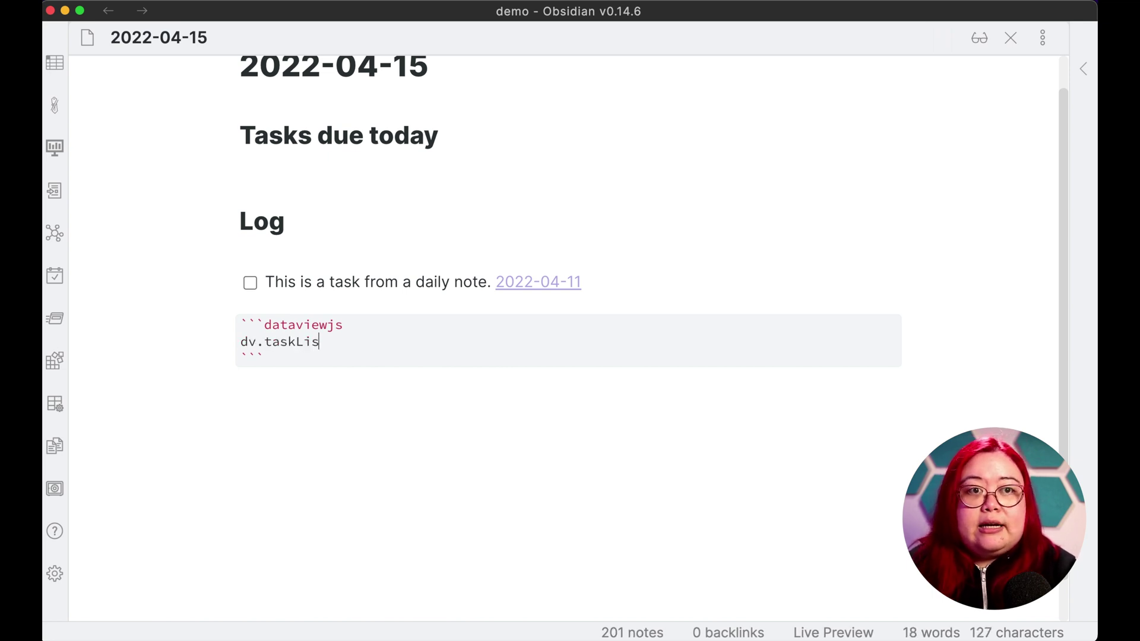
text(t(dv.)
text(pages().file.task)
text(s)
key(Return)
Add filters .where(t => !t.completed) and .where(t => t.text.includes("2022-04-11")), then exit the block.
text(.where)
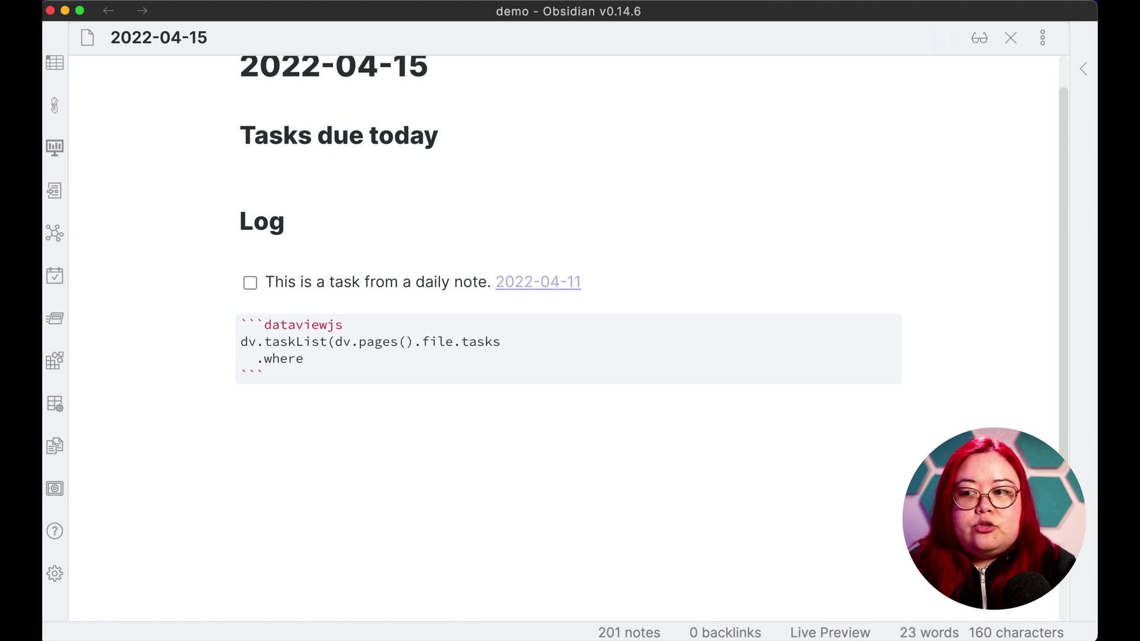
text(()
text(t => !)
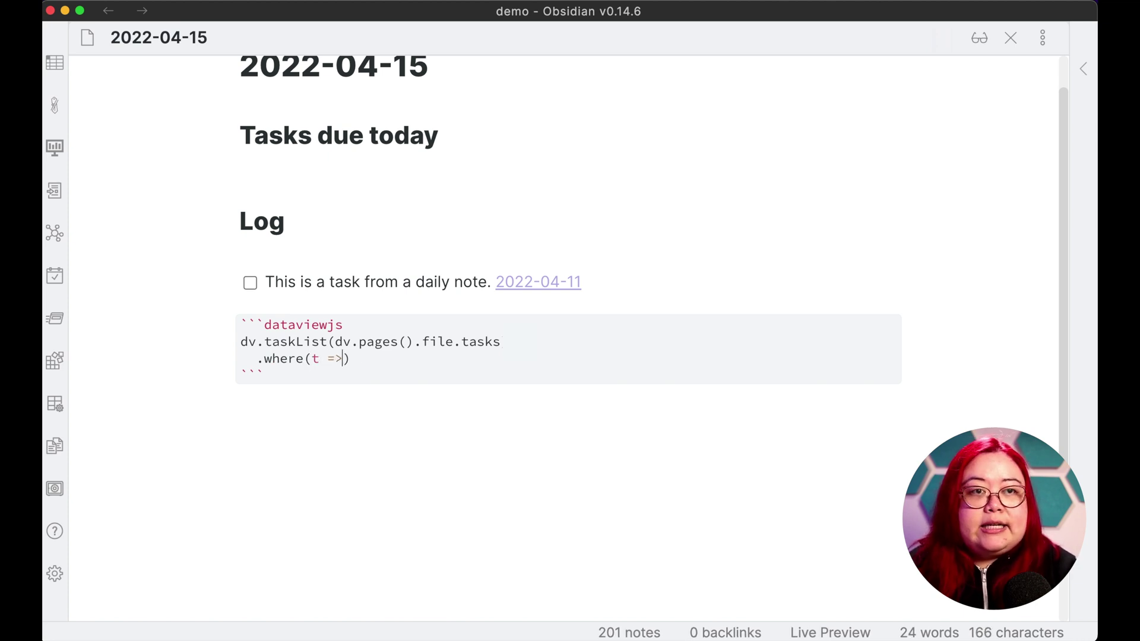
text(t.completed))
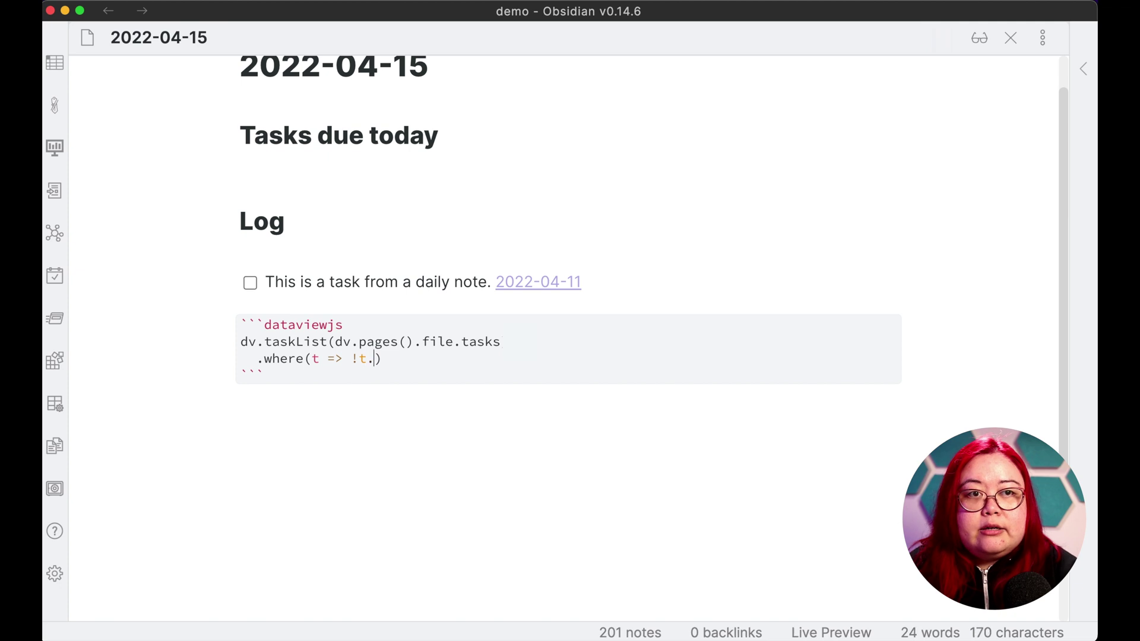
key(Return)
text(.where)
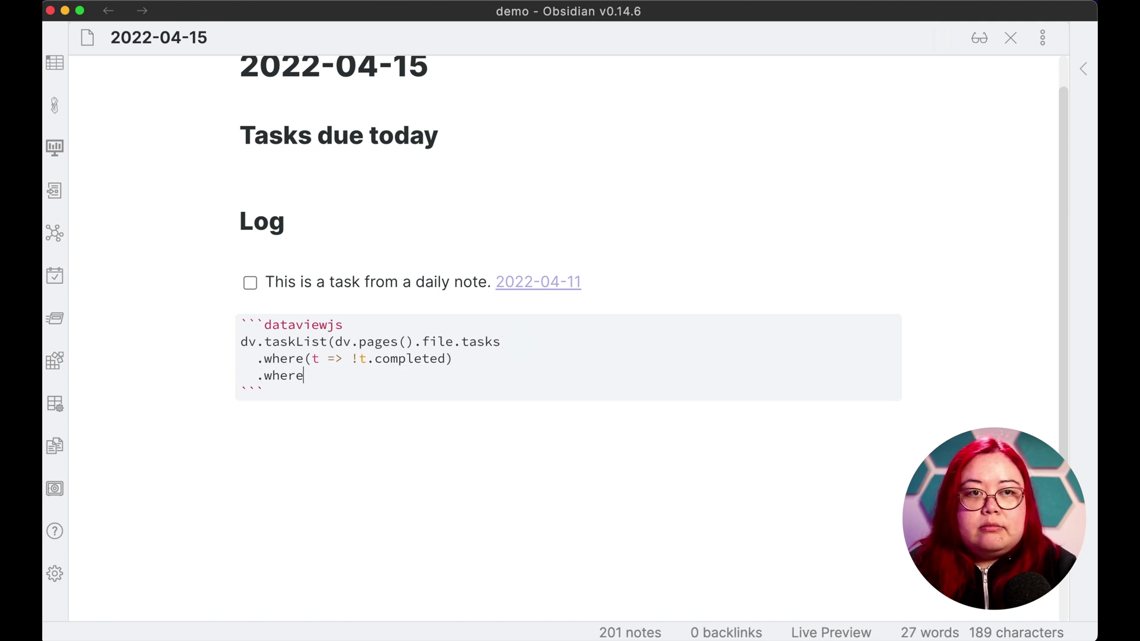
text((t => t.text.includes)
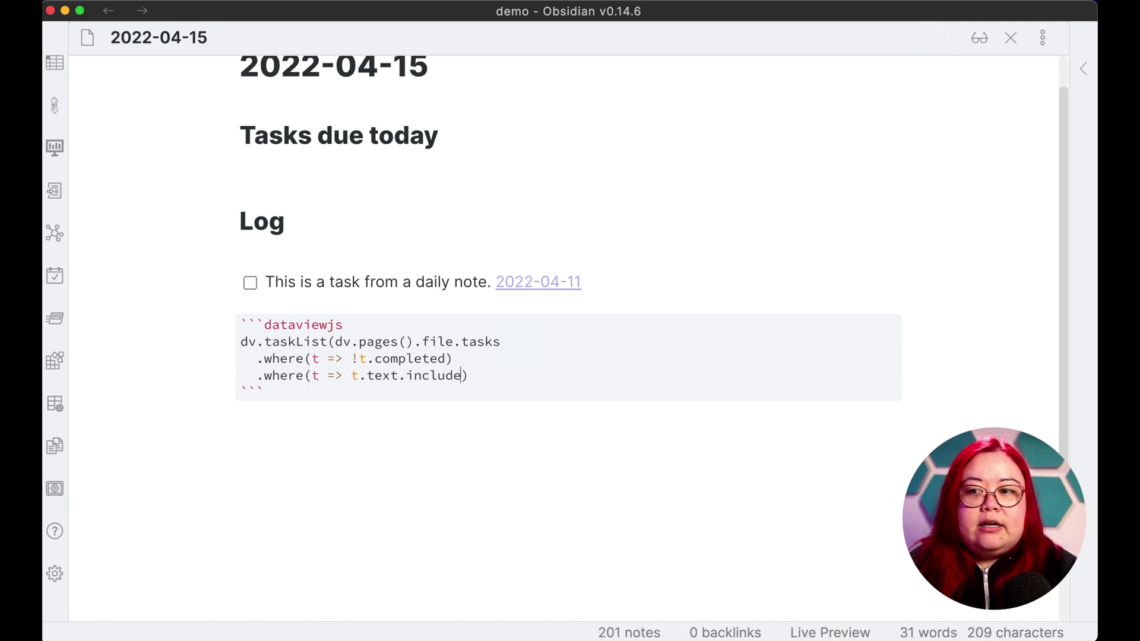
text((")
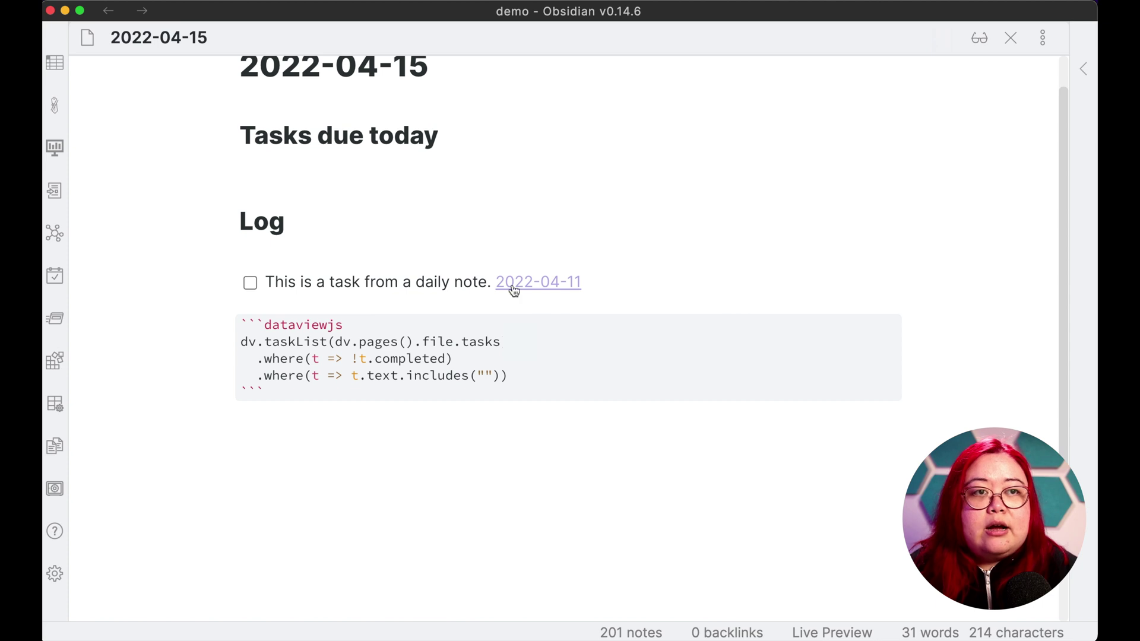
text(2022)
text(-04-11")
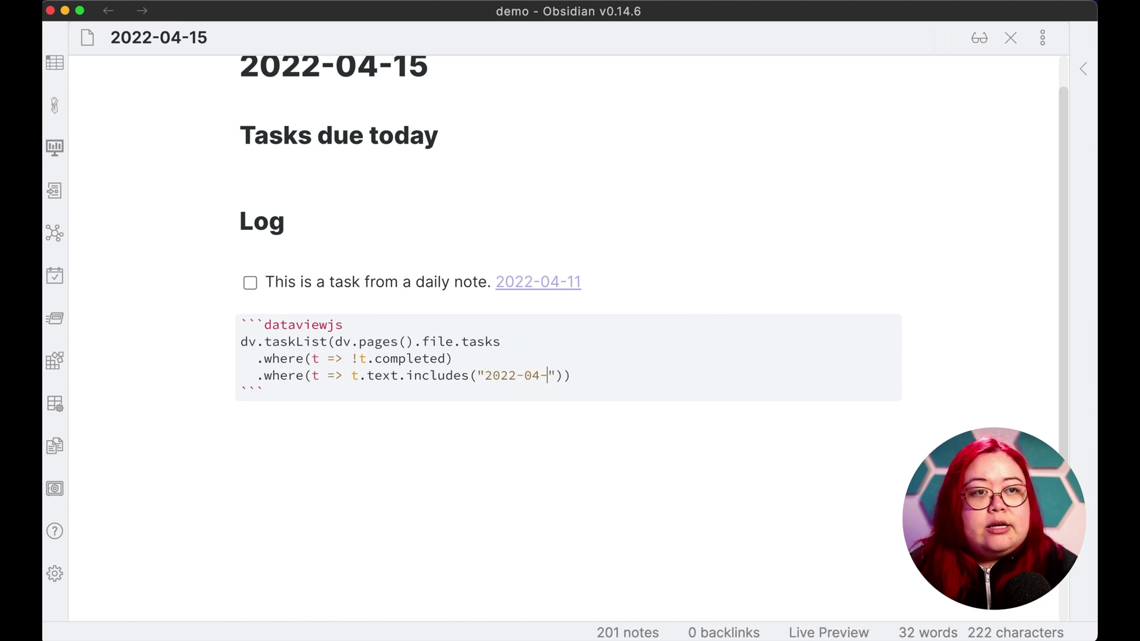
text())
key(Down)
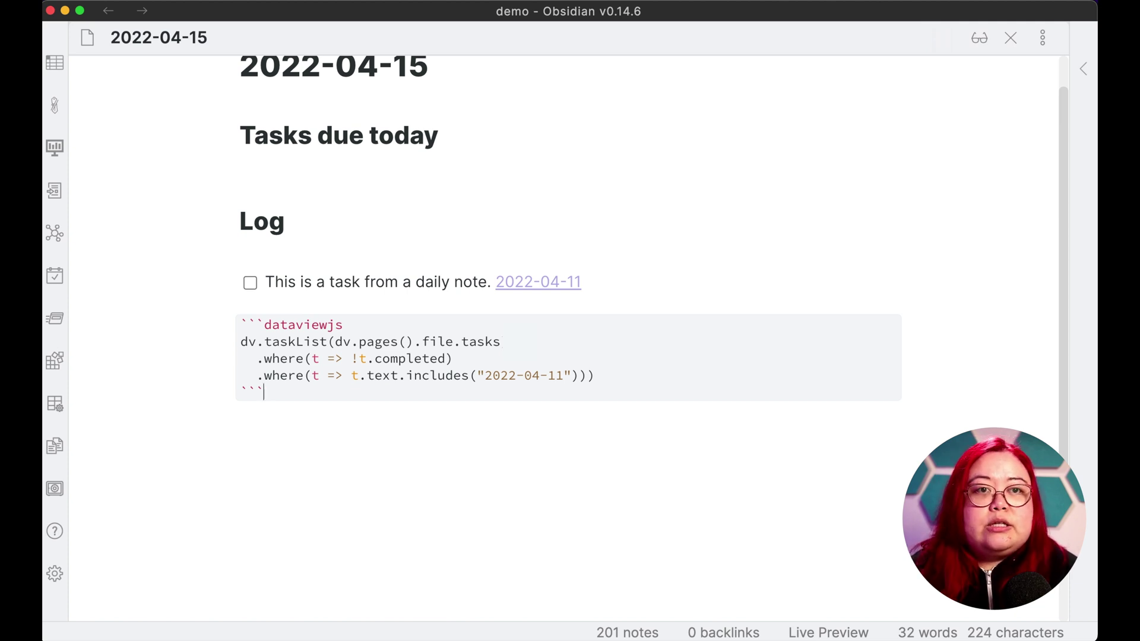
key(Return)
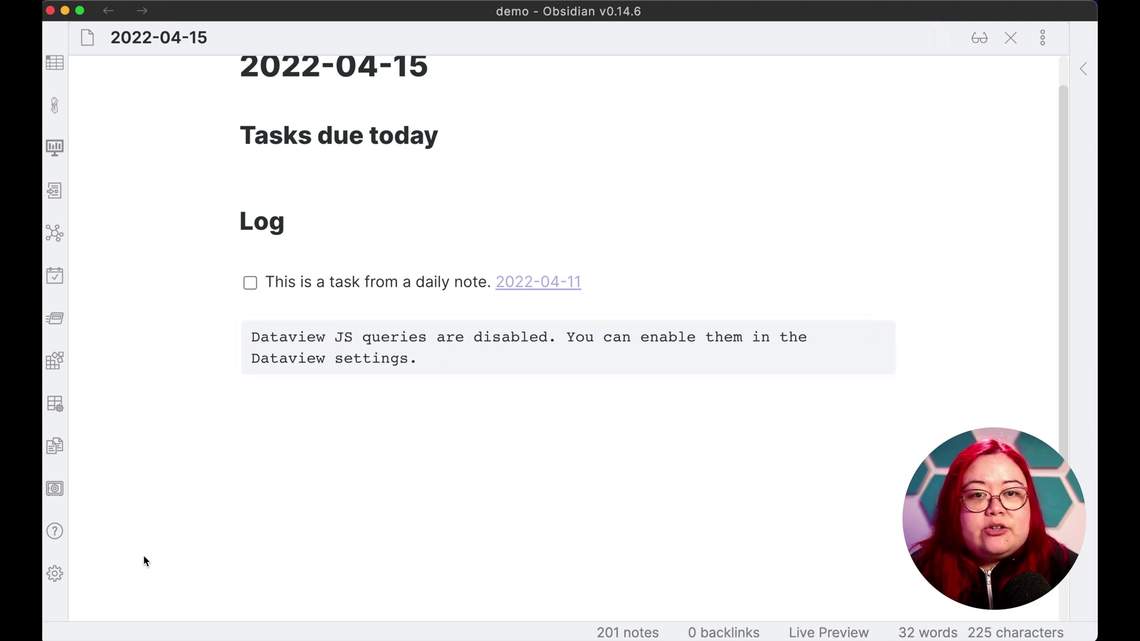
Switch on Enable JavaScript Queries in Dataview's settings, then return to the 2022-04-15 query code.
scroll(55, 564, down, 1)
click(55, 564)
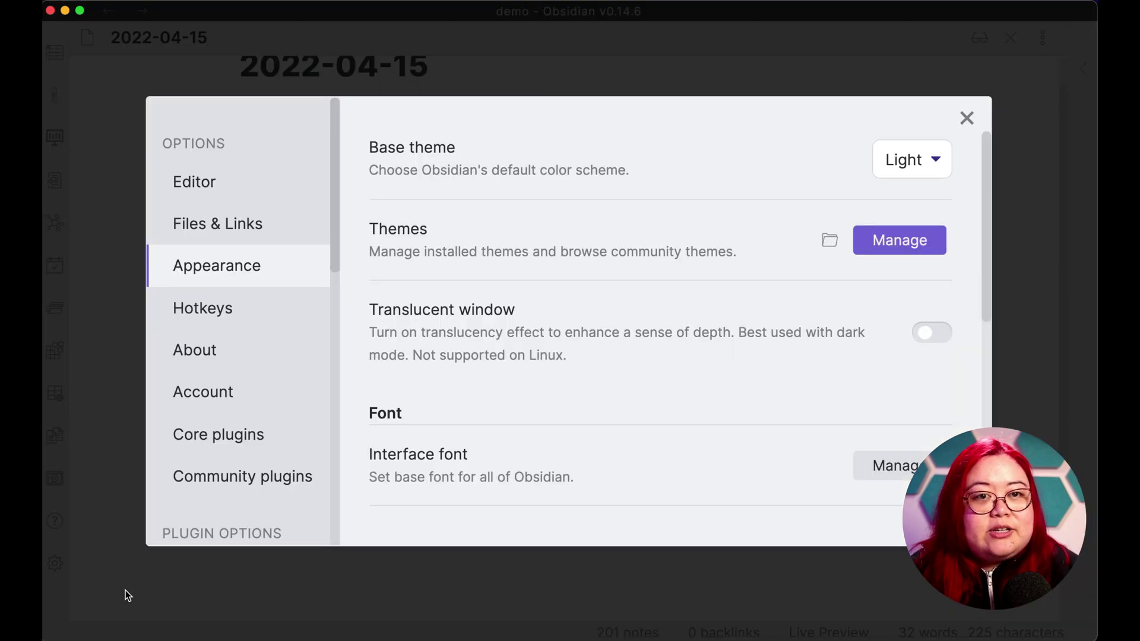
scroll(282, 340, down, 3)
scroll(270, 354, down, 5)
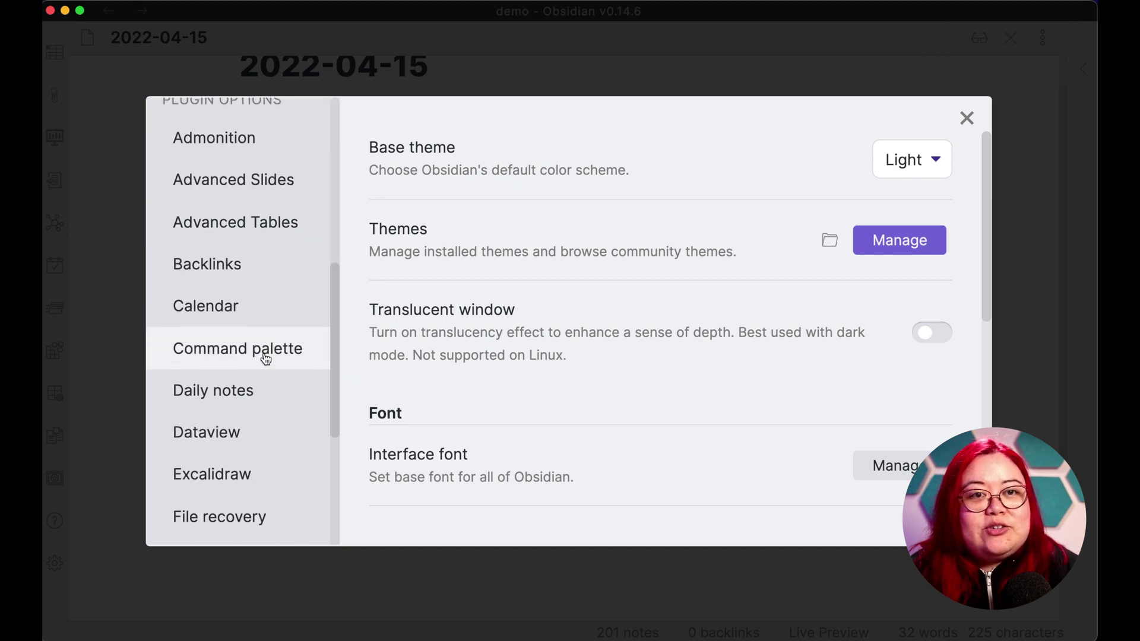
click(297, 432)
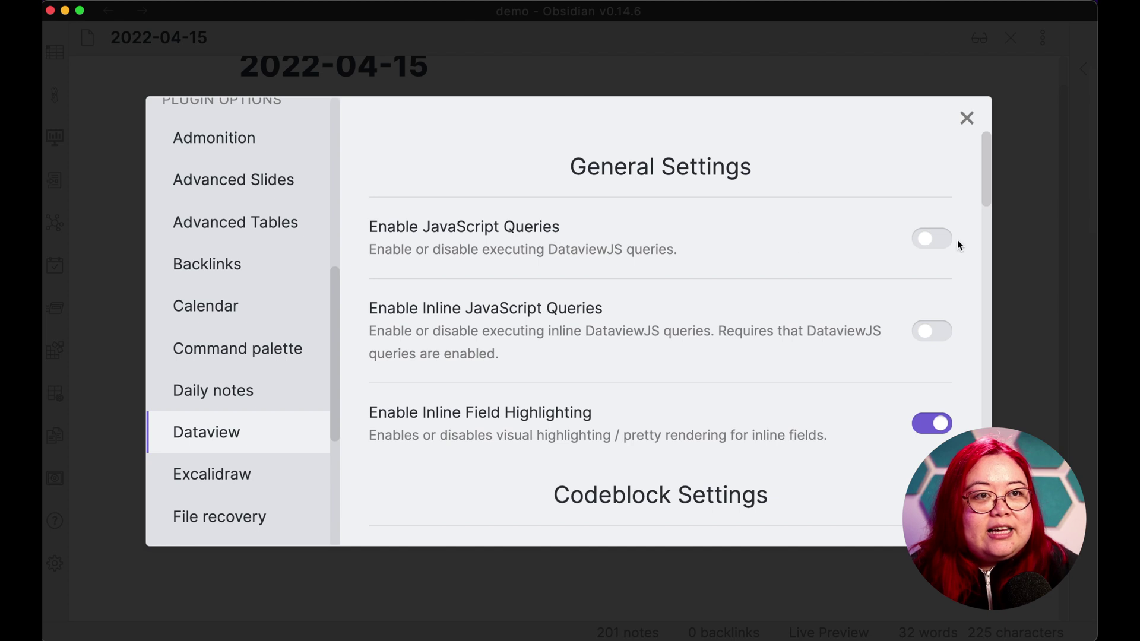
click(939, 239)
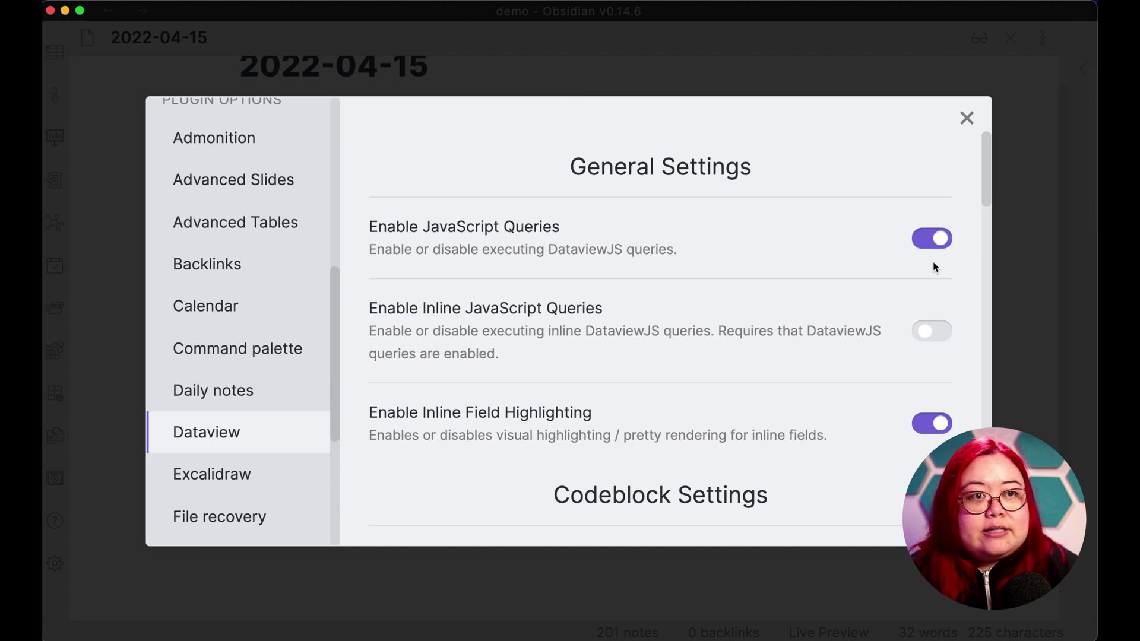
click(966, 118)
click(587, 253)
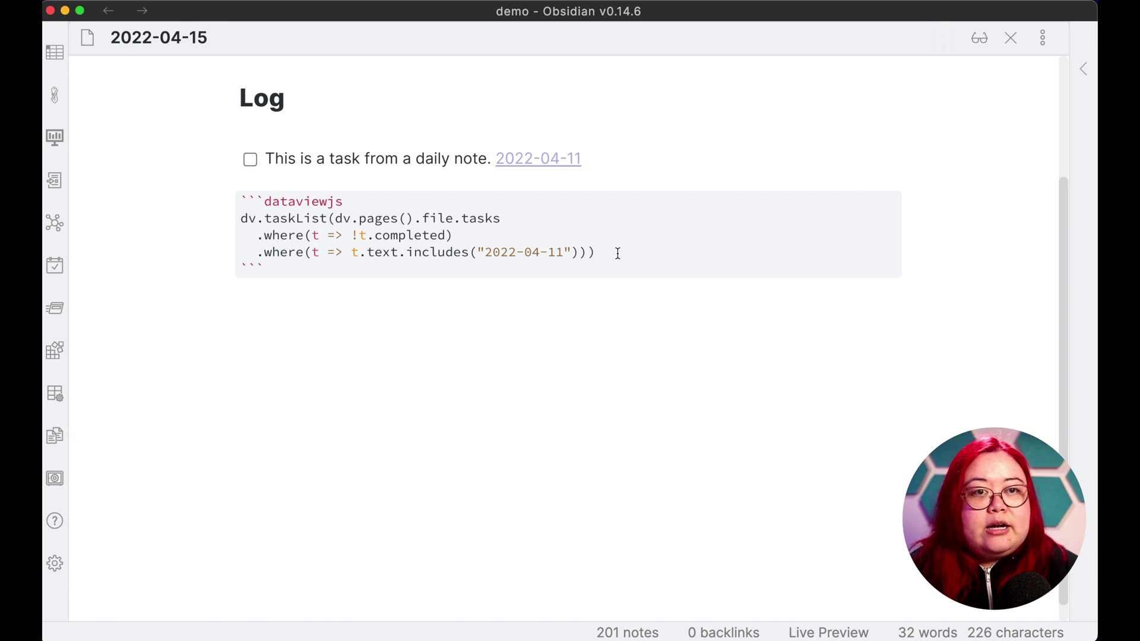
Render the query results, then test the filter by ticking and unticking the daily-note task.
key(Down)
key(Return)
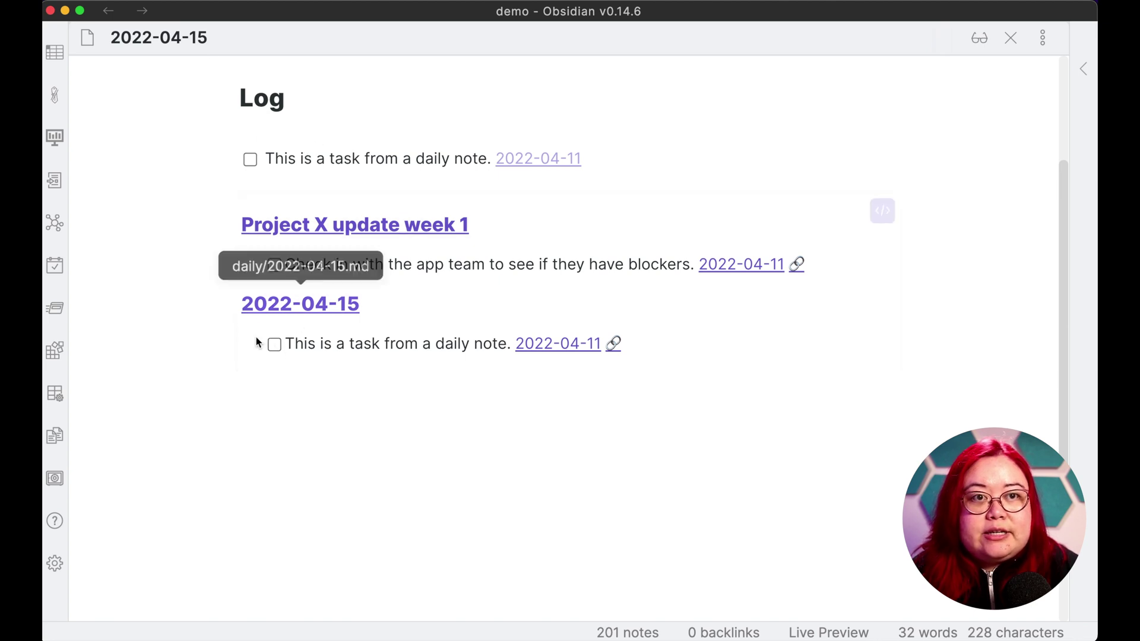
click(276, 343)
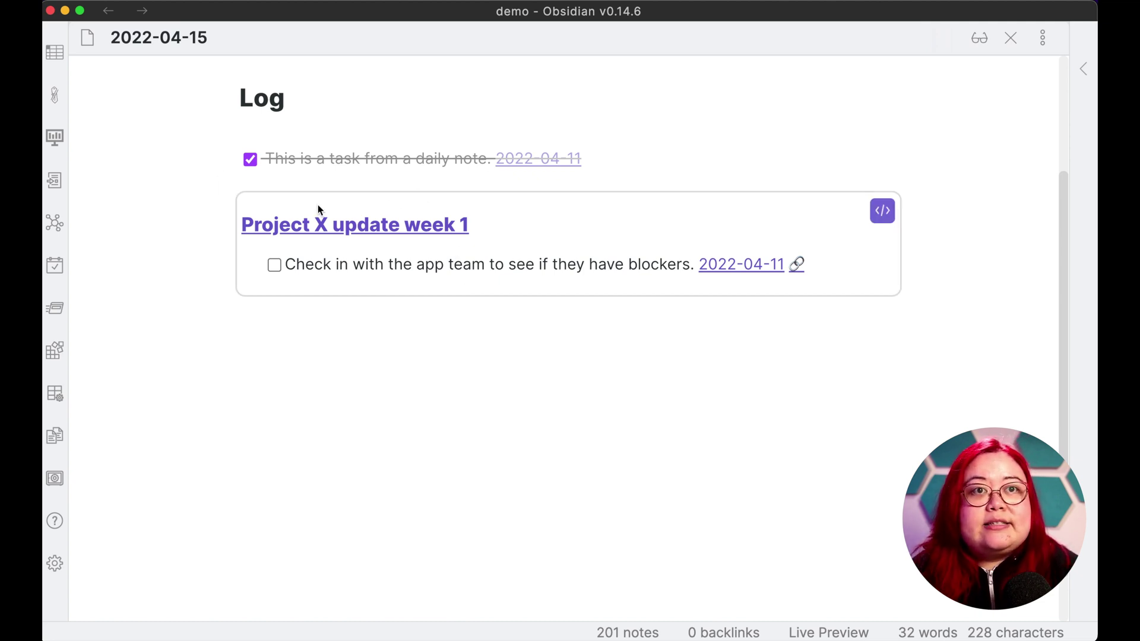
click(250, 159)
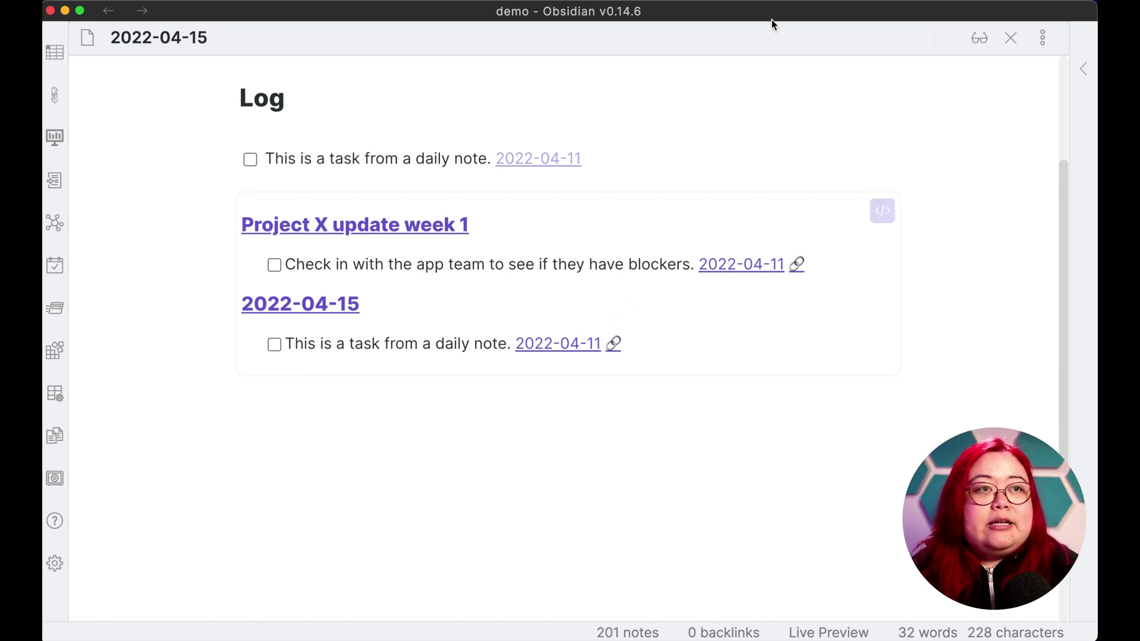
click(680, 184)
Swap the 2022-04-11 date in includes() for {{date:YYYY-MM-DD}} and select the query block.
key(Down)
key(Down)
key(Down)
key(Down)
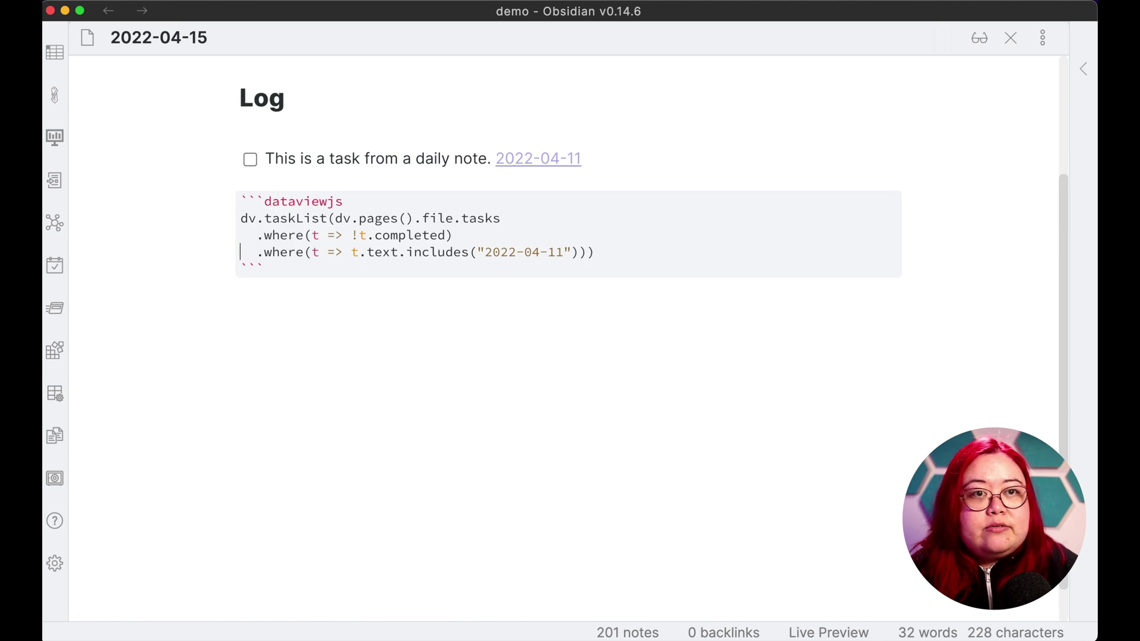
key(End)
key(Left)
key(Left)
key(Left)
key(Left)
key(shift+Left)
key(shift+Left)
key(shift+Left)
key(shift+Left)
key(shift+Left)
key(shift+Left)
key(shift+Left)
key(shift+Left)
key(shift+Left)
key(shift+Left)
key(BackSpace)
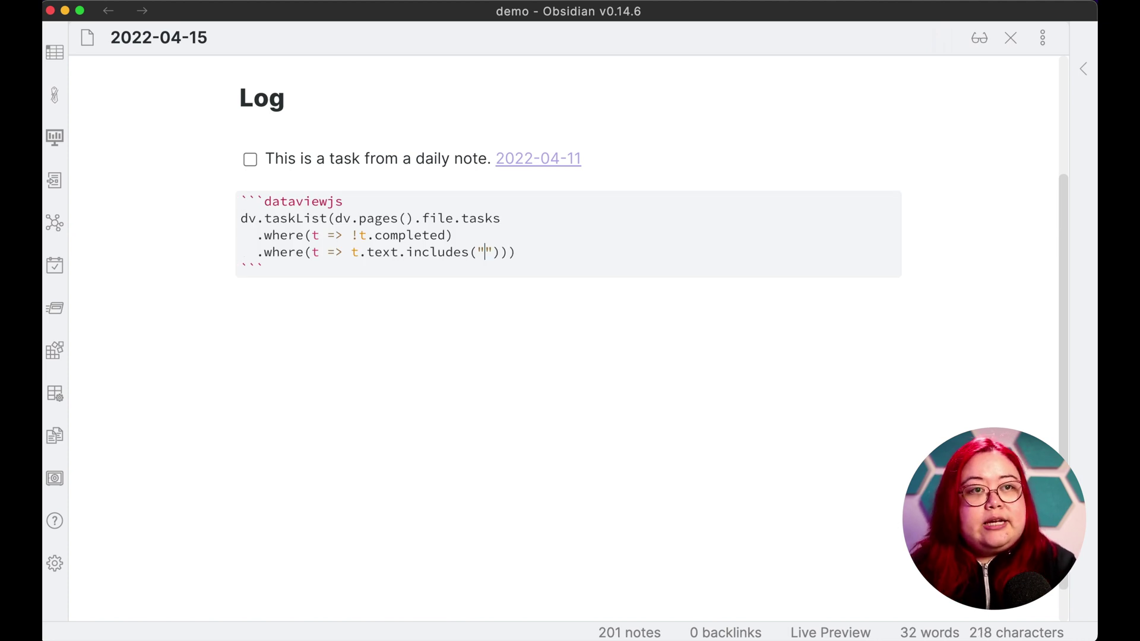
text({{date)
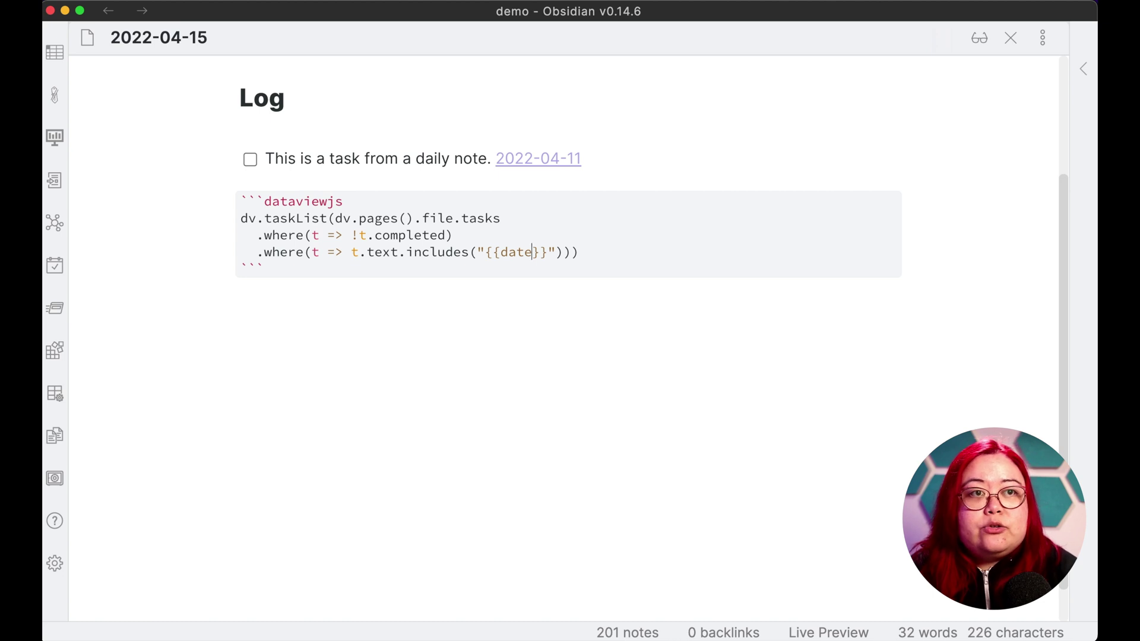
text(:)
text(YYYY-)
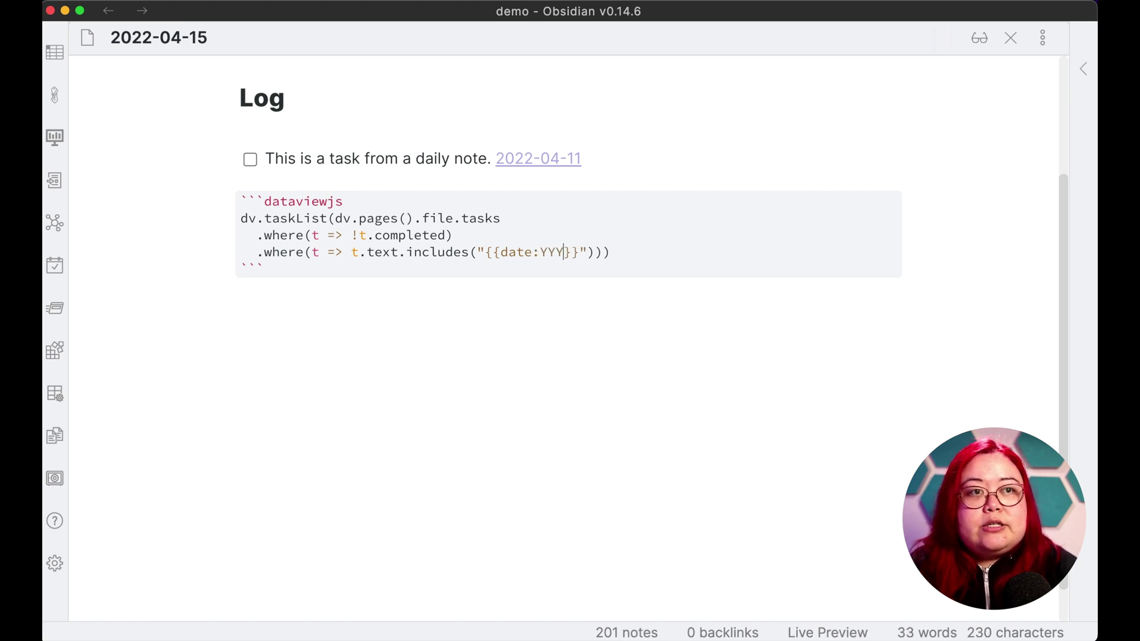
text(MM)
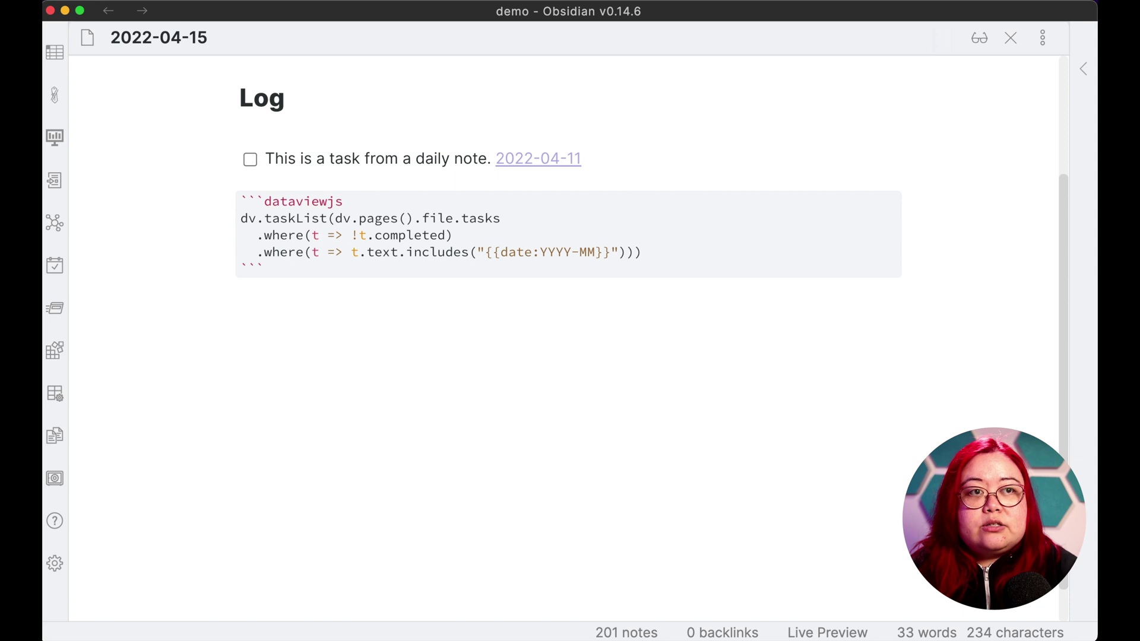
text(-DD)
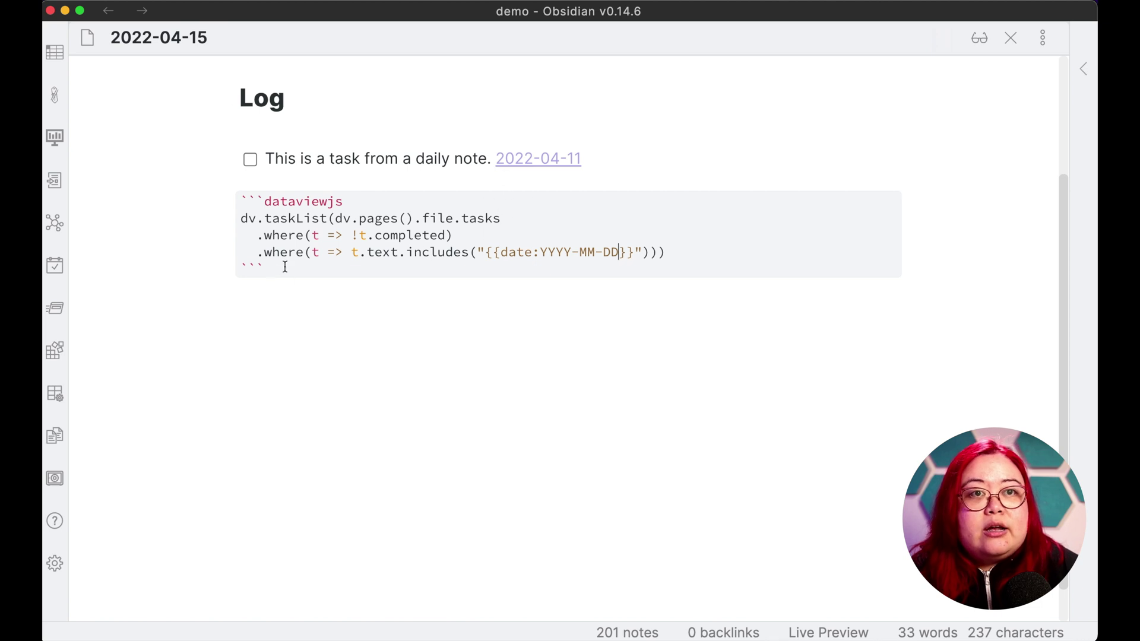
drag(281, 266, 218, 200)
key(super+c)
Cut the query block from the 2022-04-15 note and open templates/daily.
key(BackSpace)
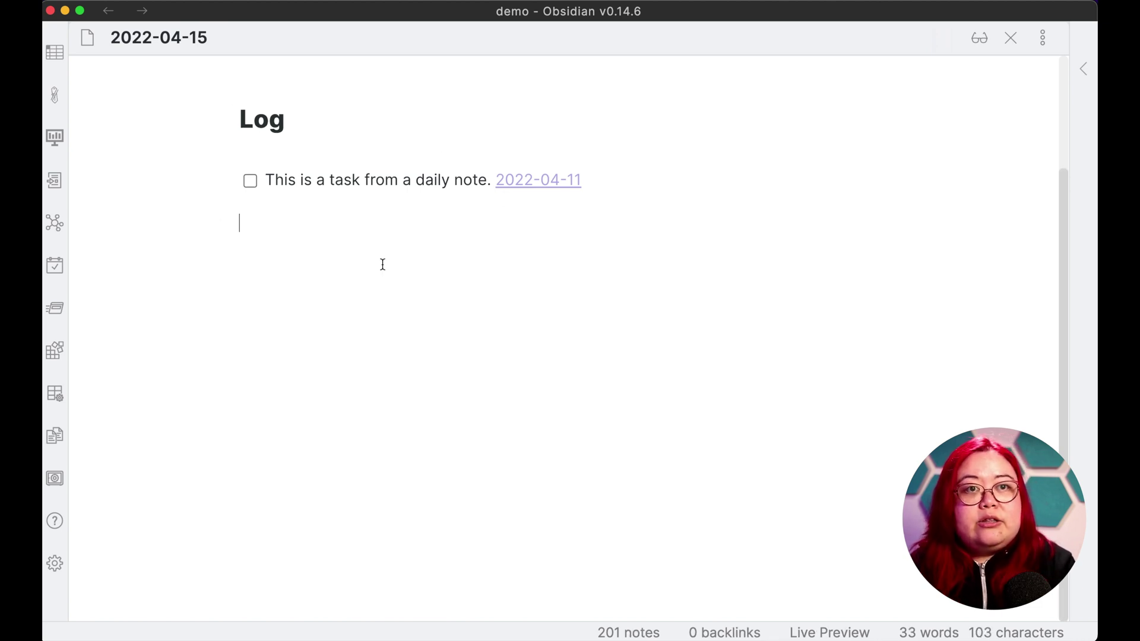
key(super+o)
text(templates/daily)
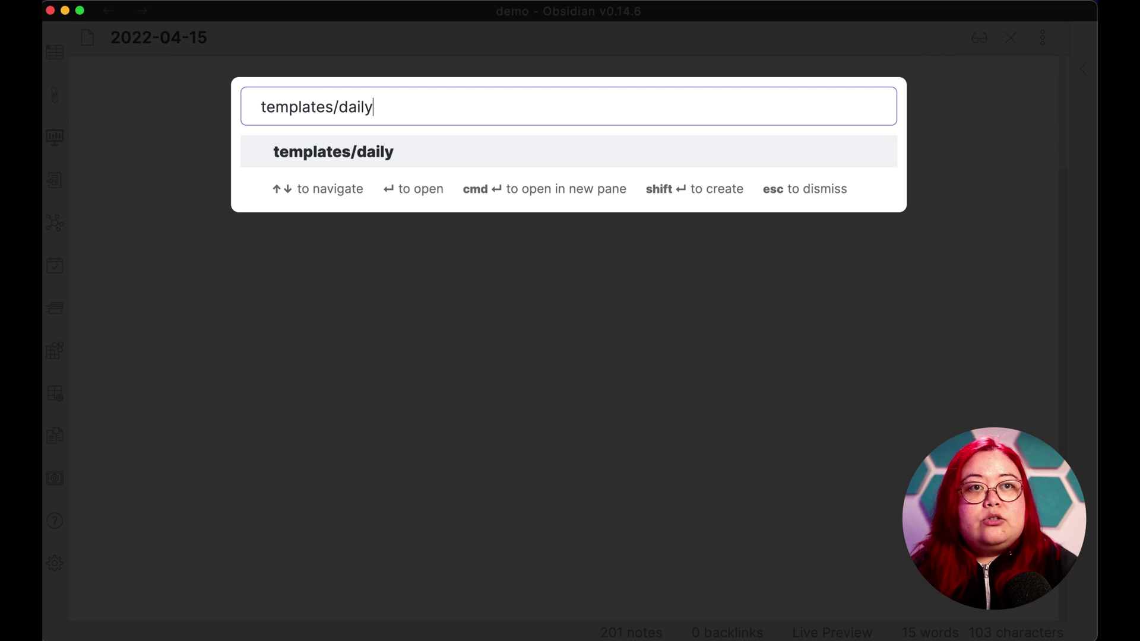
key(Return)
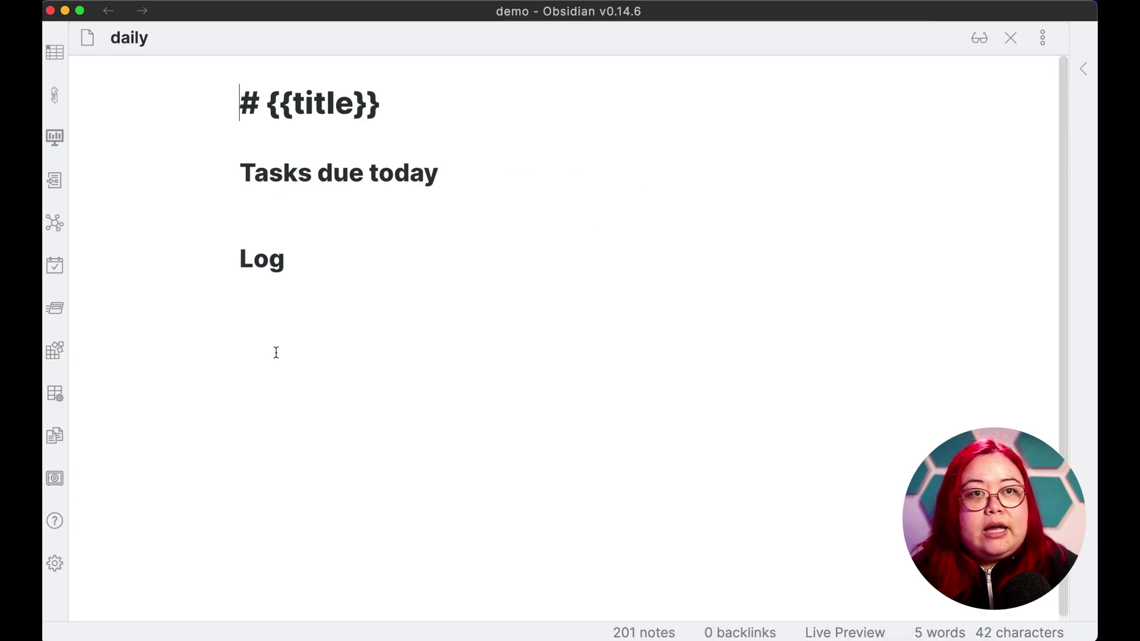
Paste the query under Tasks due today, render it, and highlight the {{date:YYYY-MM-DD}} placeholder.
click(350, 209)
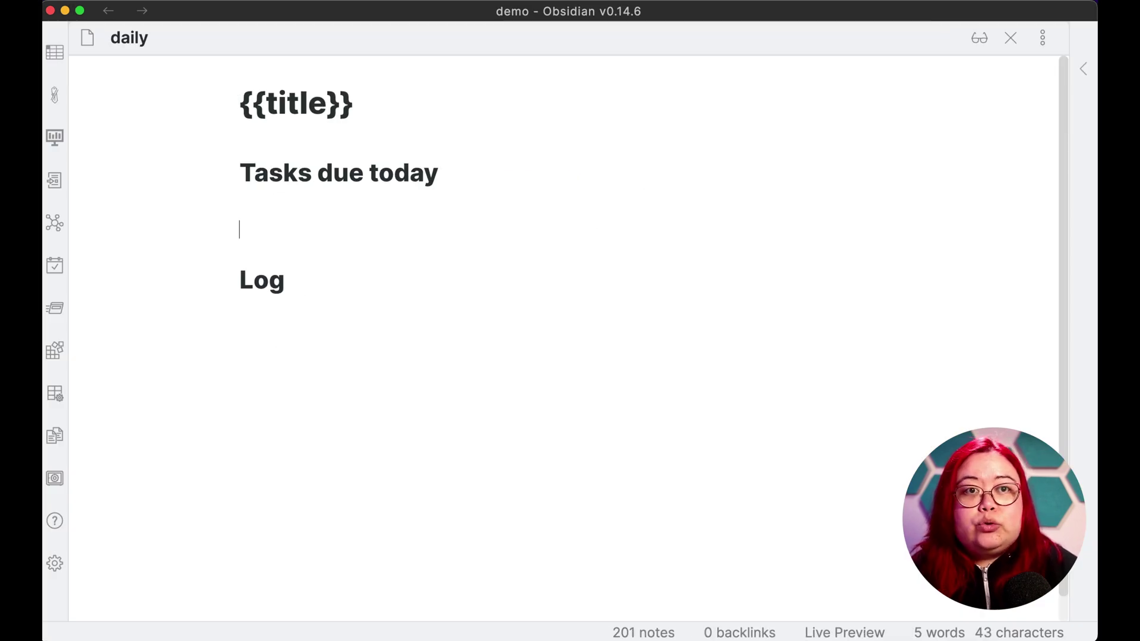
key(super+v)
key(Return)
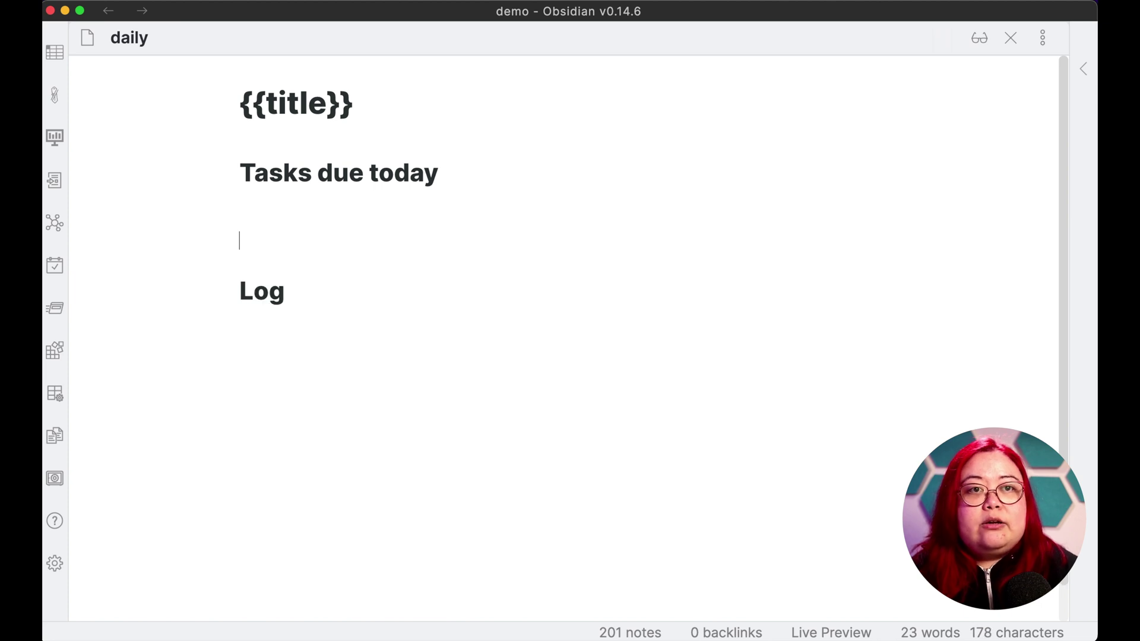
key(Up)
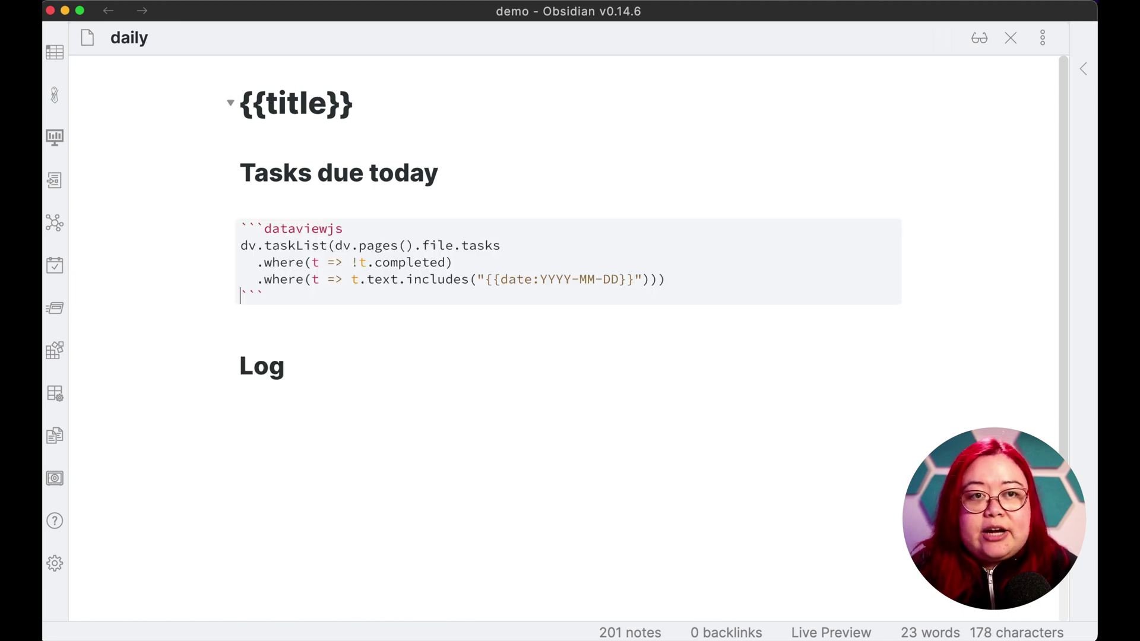
key(Down)
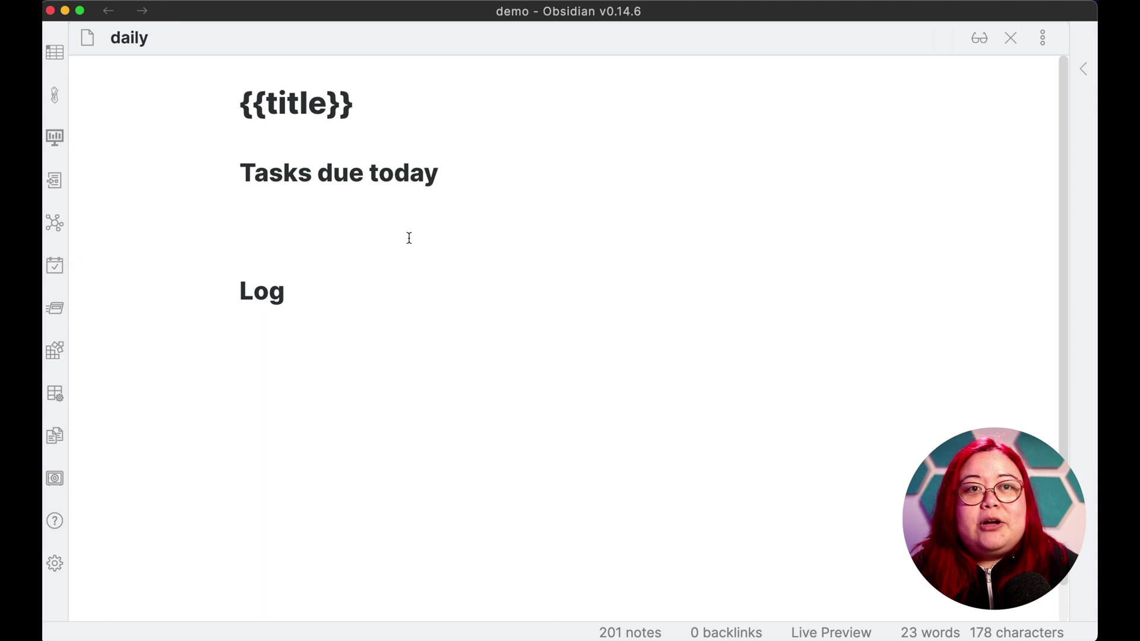
key(Up)
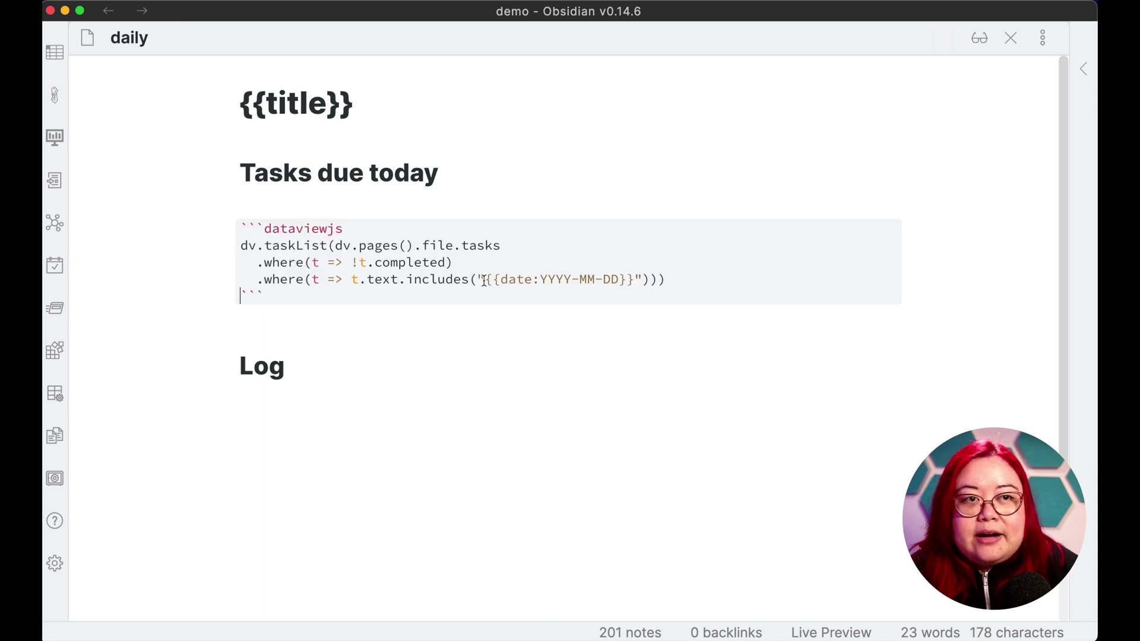
drag(485, 279, 646, 279)
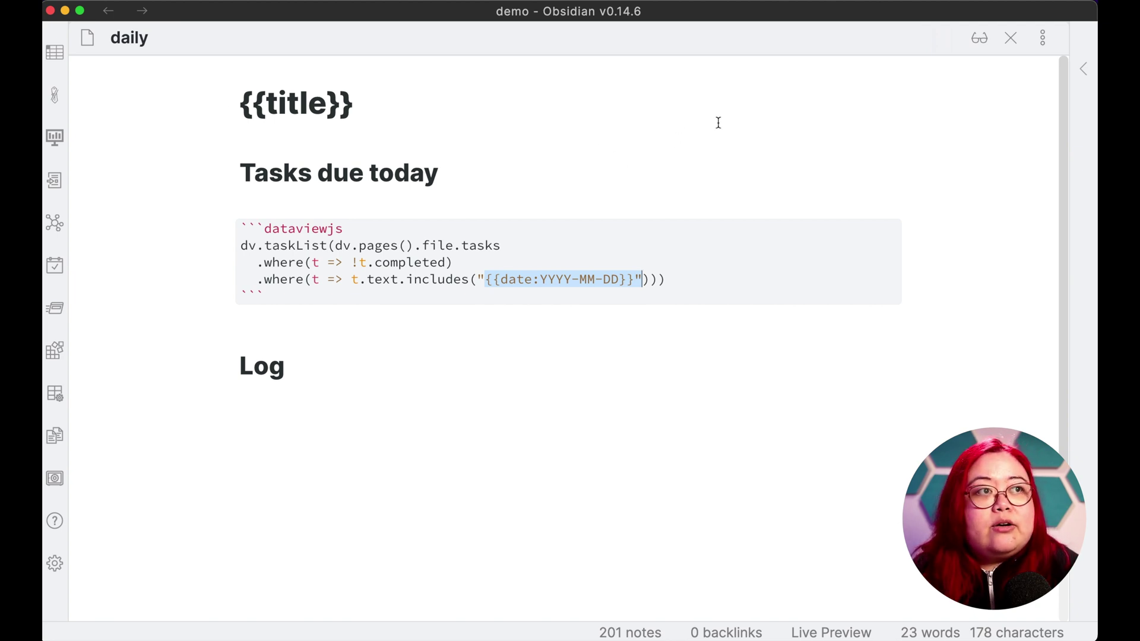
Create the 2022-04-11 daily note from the sidebar Calendar so its query lists two open tasks.
click(1083, 68)
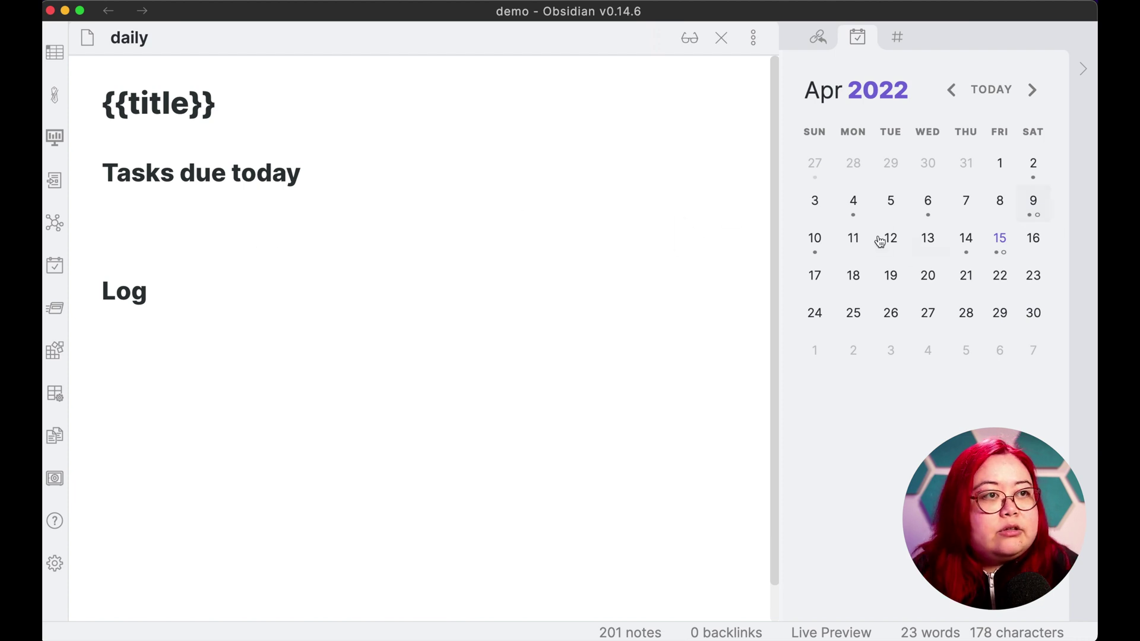
click(856, 243)
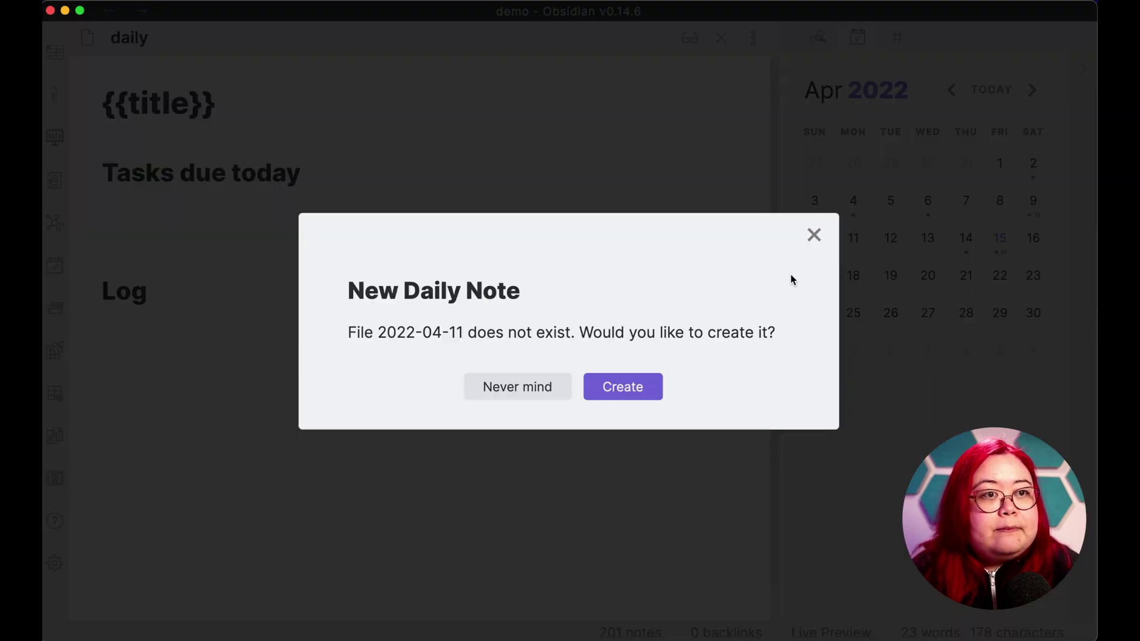
click(633, 394)
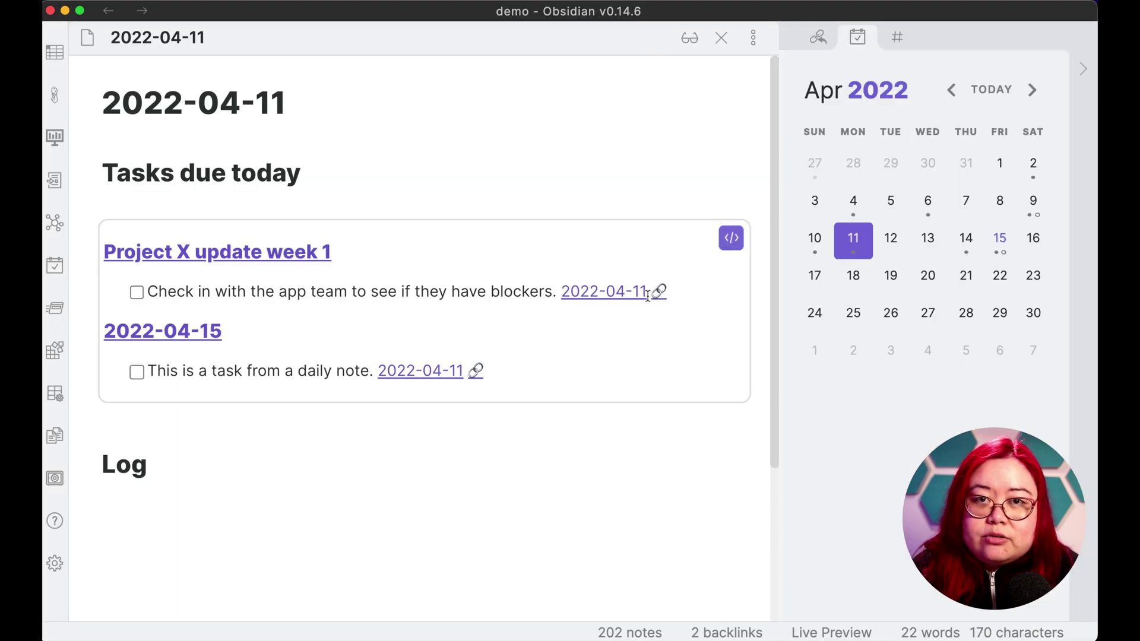